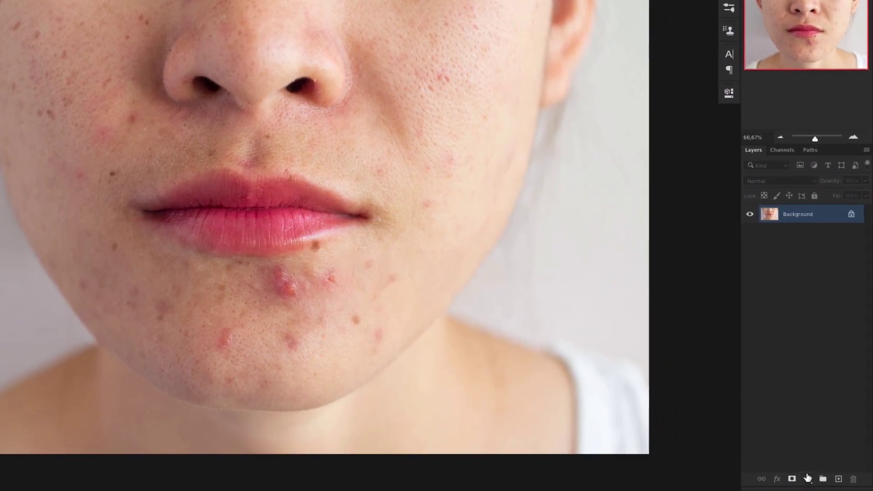
Add a Hue/Saturation 1 adjustment layer above the Background layer.
click(821, 482)
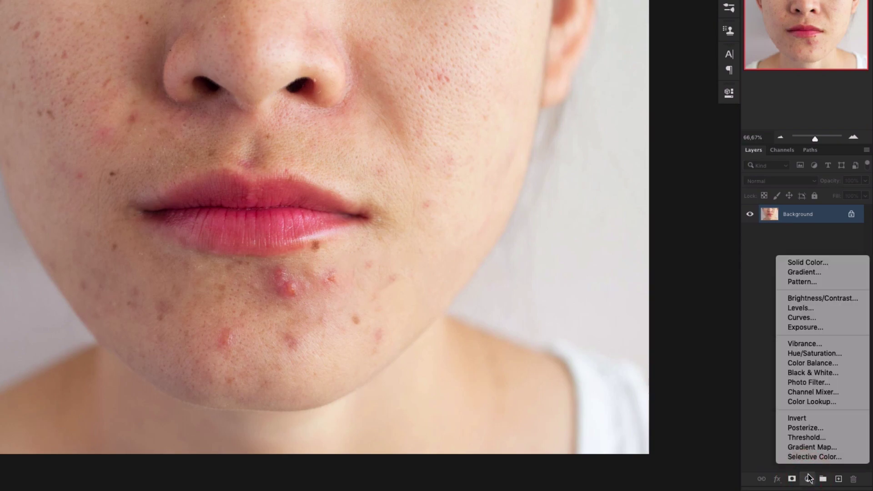
click(803, 357)
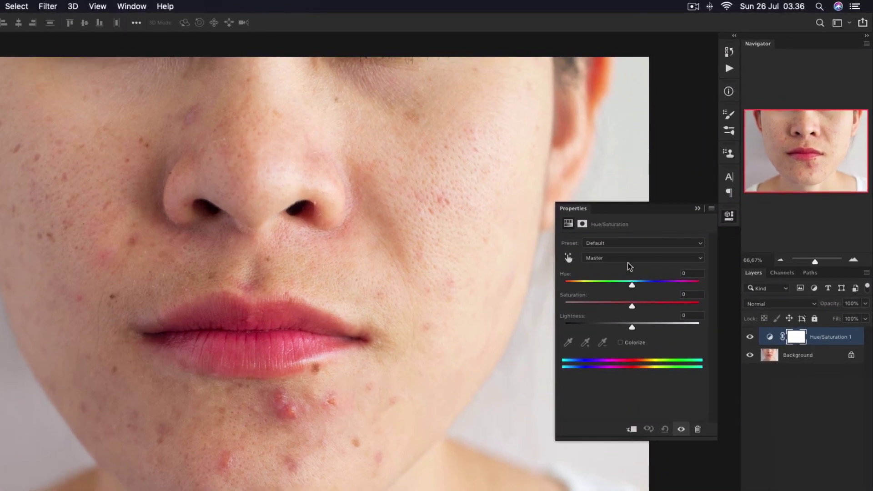
click(630, 266)
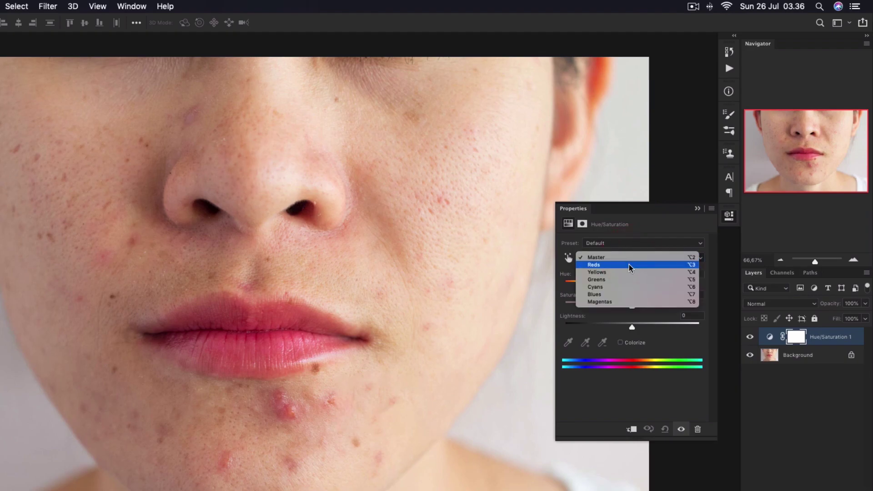
Limit the Hue/Saturation adjustment to Reds and set their Hue to +155.
click(630, 267)
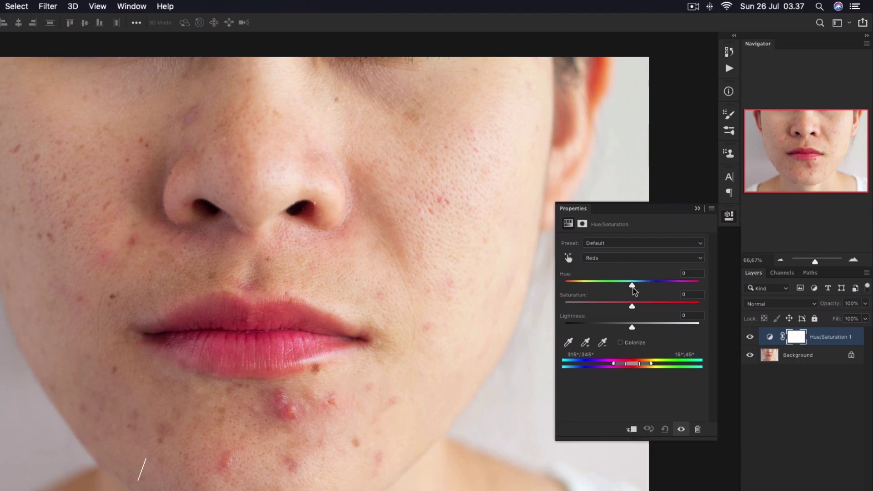
drag(632, 287, 693, 286)
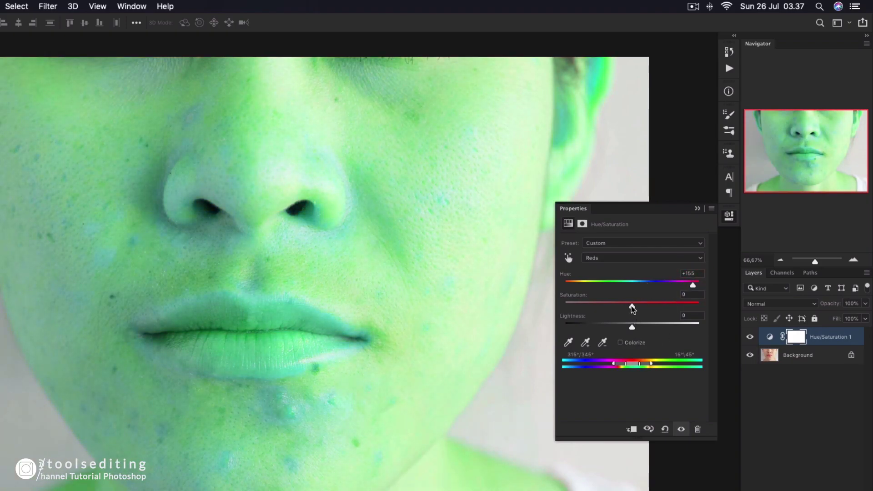
Raise Reds Saturation to +94 and narrow the red hue range and falloff around the blemishes.
drag(633, 306, 696, 306)
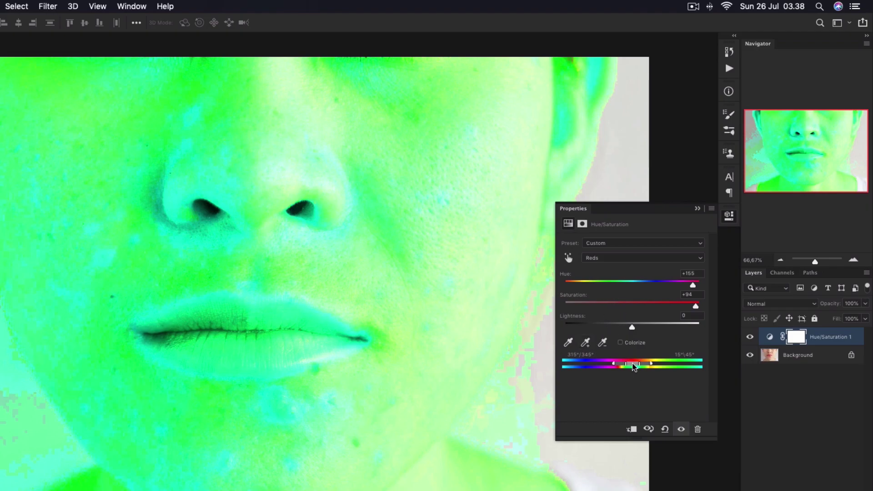
drag(636, 367, 629, 371)
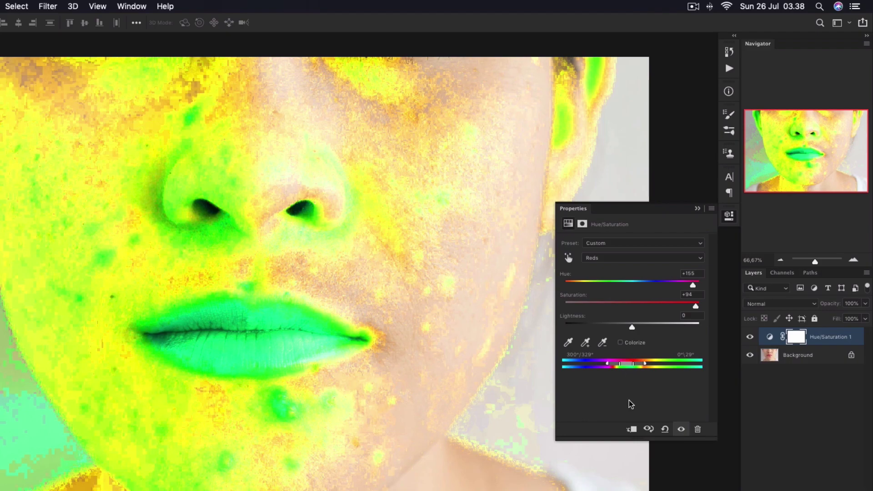
drag(628, 367, 625, 366)
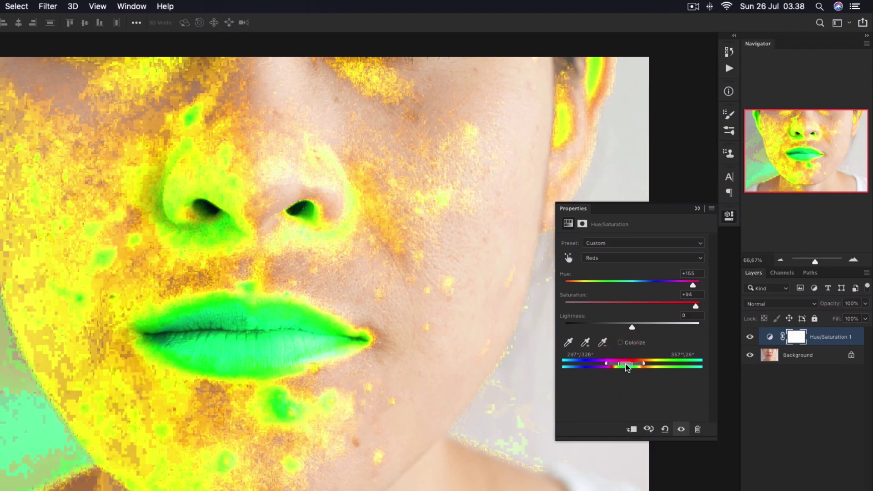
drag(626, 367, 626, 367)
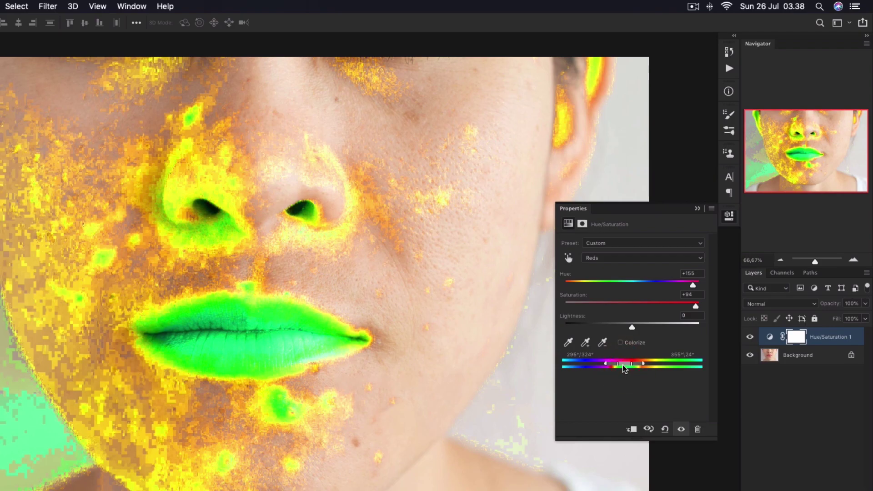
drag(626, 366, 625, 366)
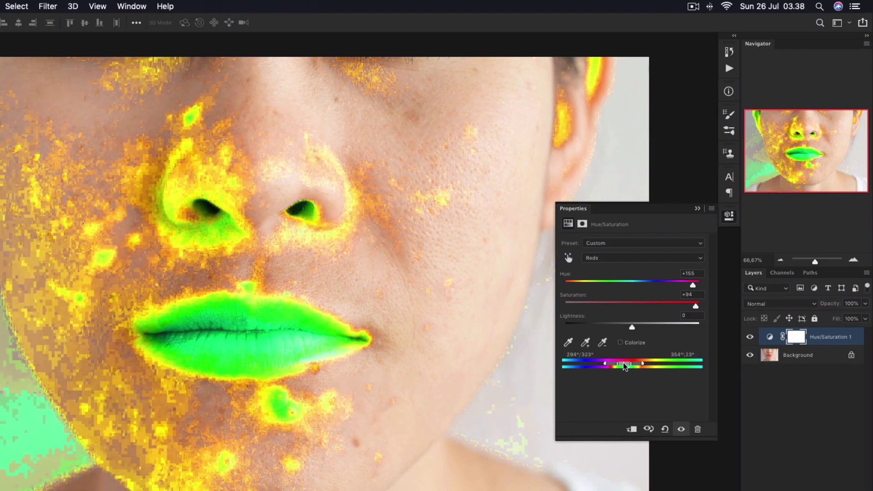
drag(624, 367, 626, 366)
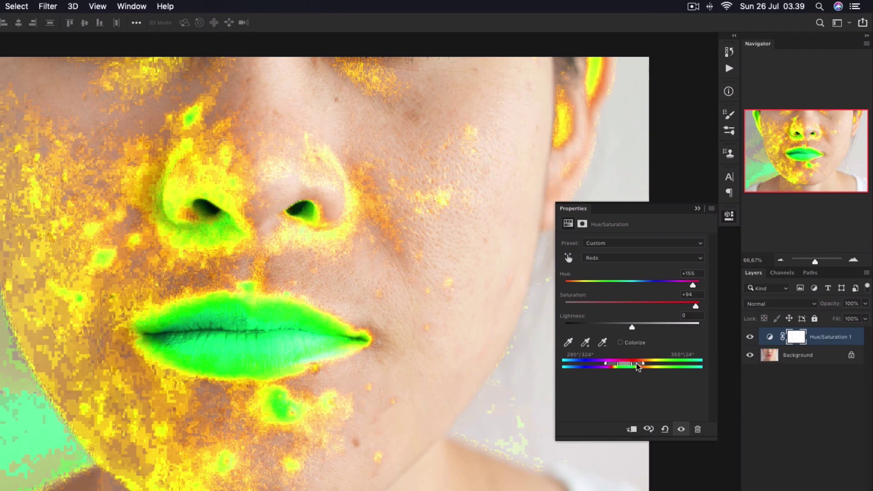
mouse_move(638, 368)
mouse_down()
mouse_move(629, 366)
mouse_move(643, 367)
mouse_up()
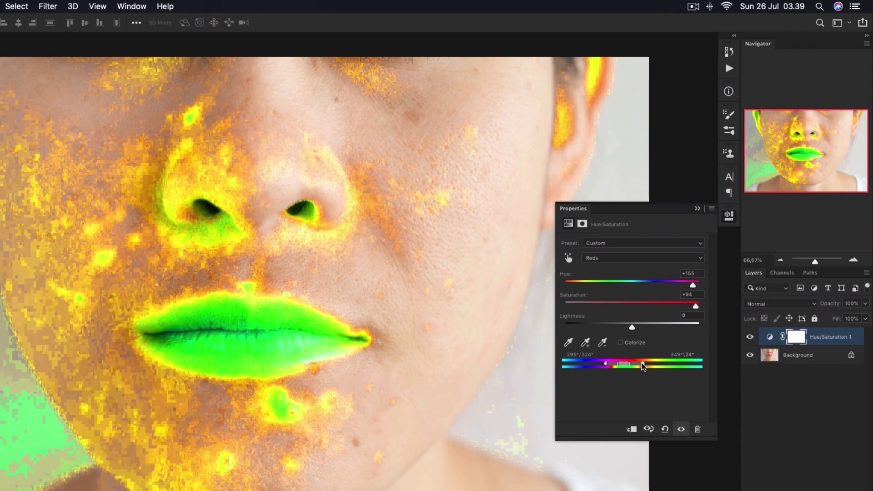
drag(643, 367, 647, 366)
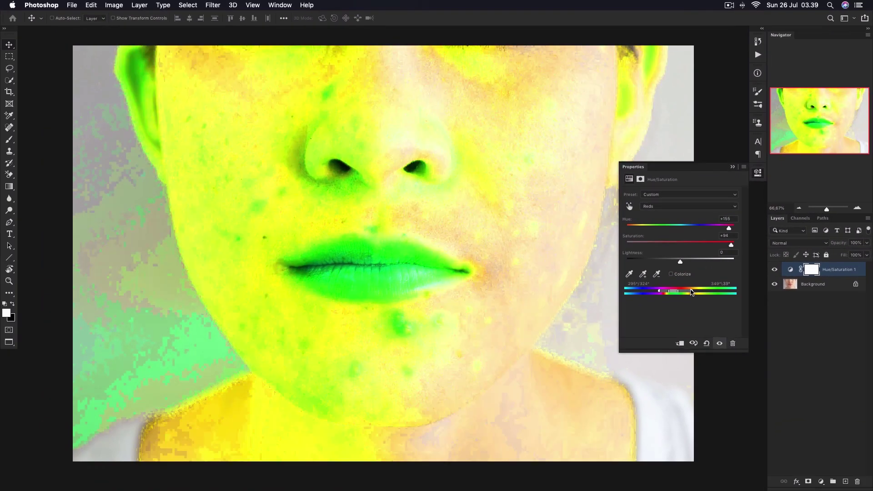
Tighten the red falloff, compare with the adjustment hidden, then return Reds Hue to +3 and Saturation to 0.
drag(692, 292, 690, 294)
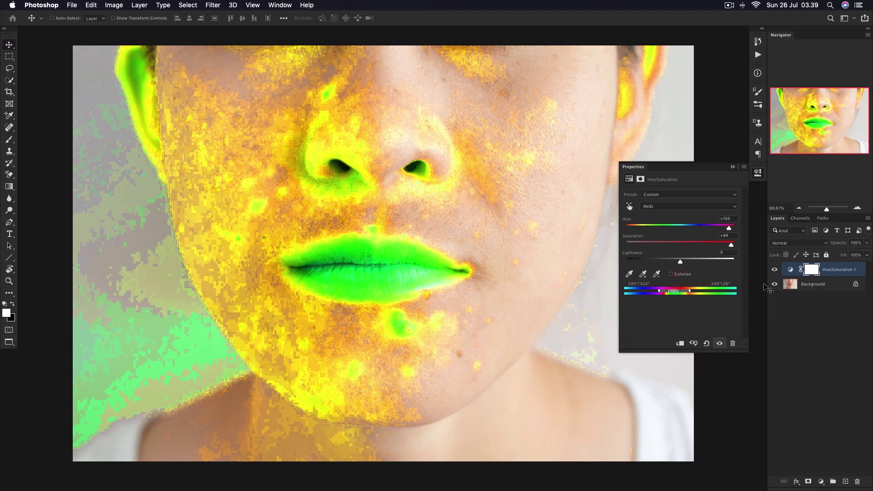
click(775, 271)
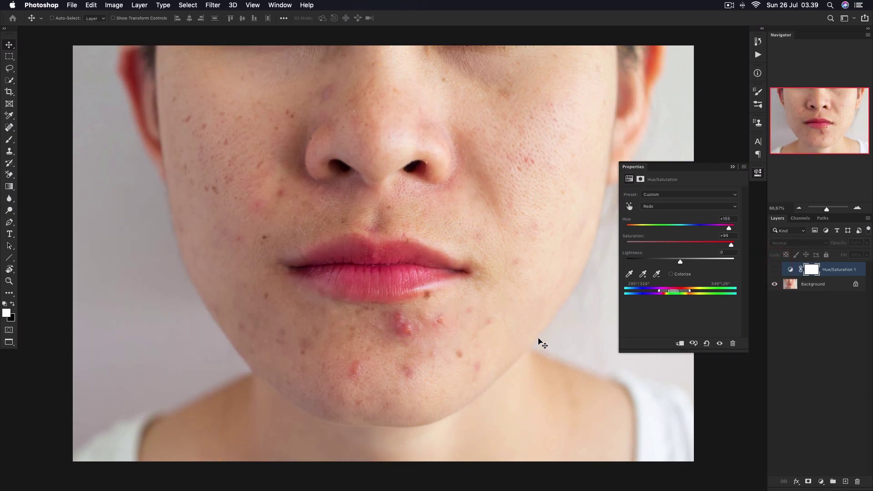
click(774, 270)
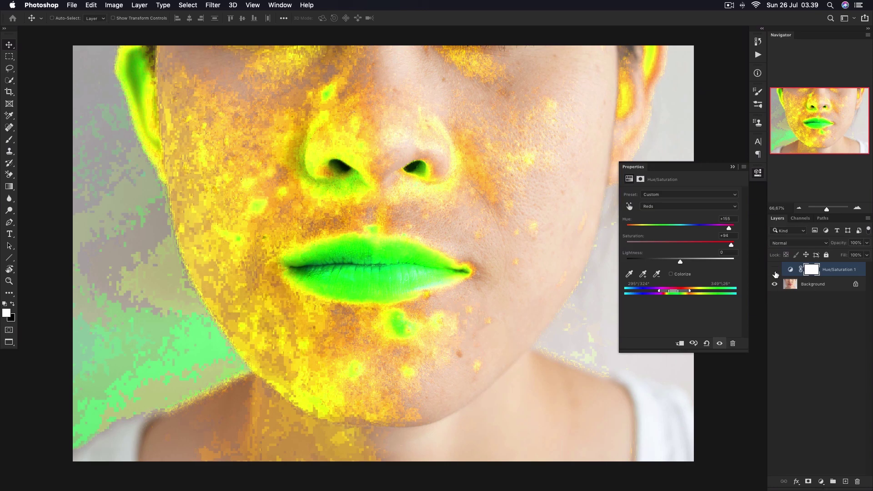
click(775, 273)
click(775, 271)
drag(627, 221, 610, 237)
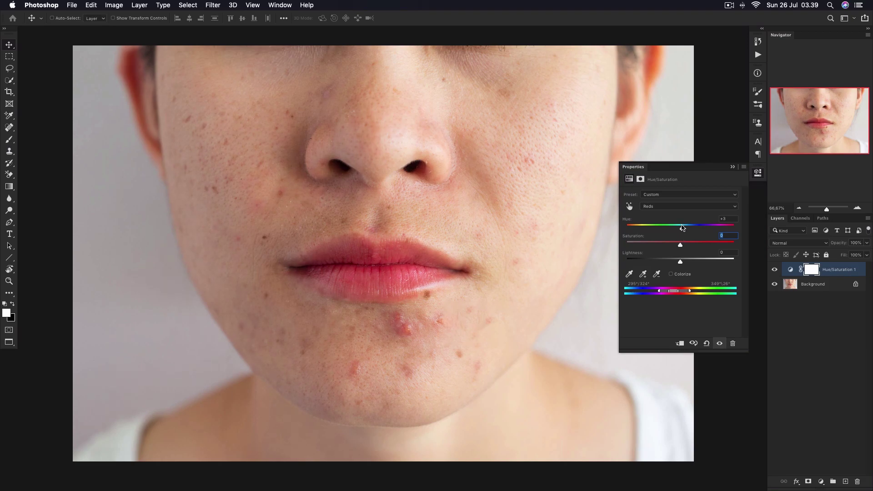
Set Reds Hue to +24, lower Saturation and set Lightness to -13, then compare before and after.
drag(690, 228, 689, 229)
drag(689, 230, 681, 230)
drag(689, 231, 693, 232)
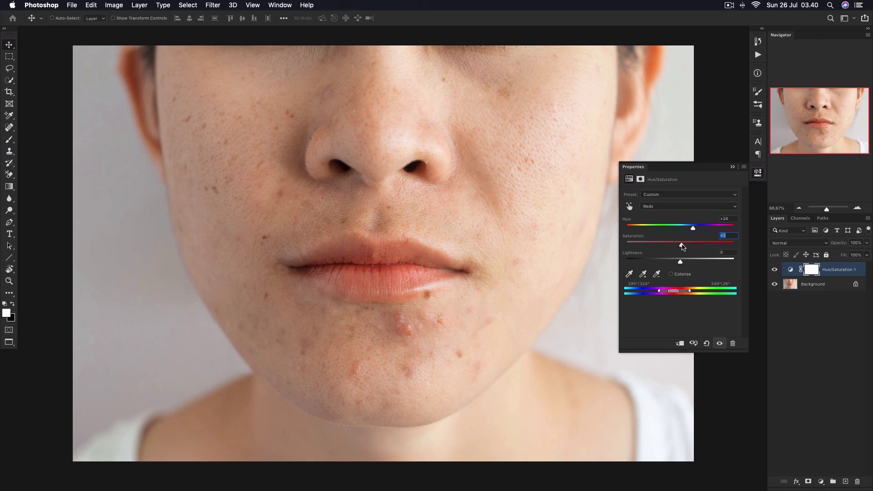
drag(676, 251, 674, 251)
drag(676, 251, 677, 250)
drag(682, 263, 677, 266)
click(775, 271)
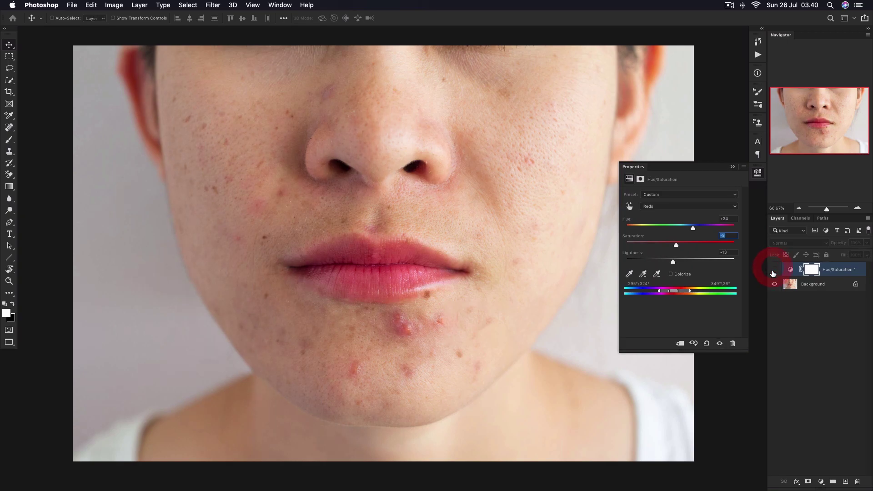
click(773, 271)
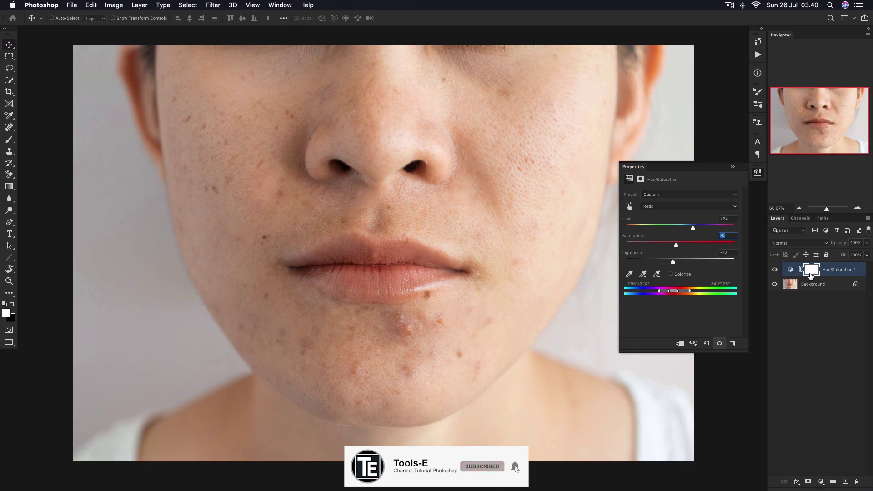
Target the Hue/Saturation layer mask with the Brush tool and black as foreground colour.
click(812, 270)
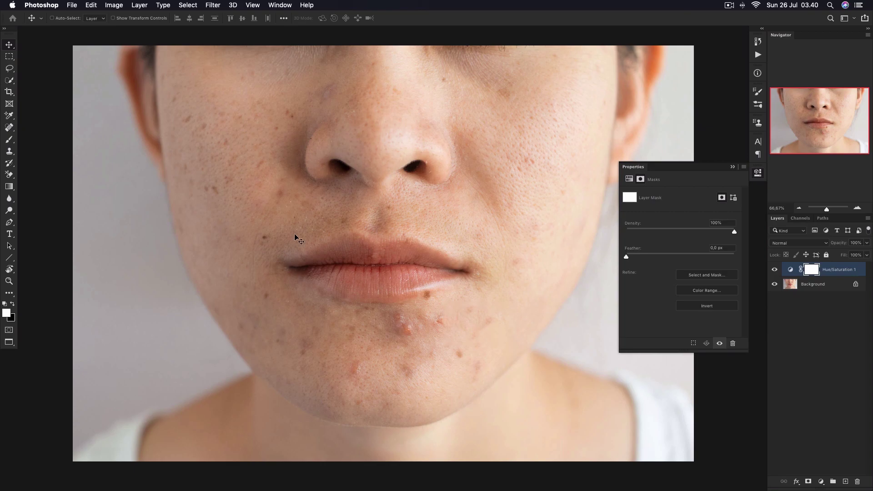
click(9, 141)
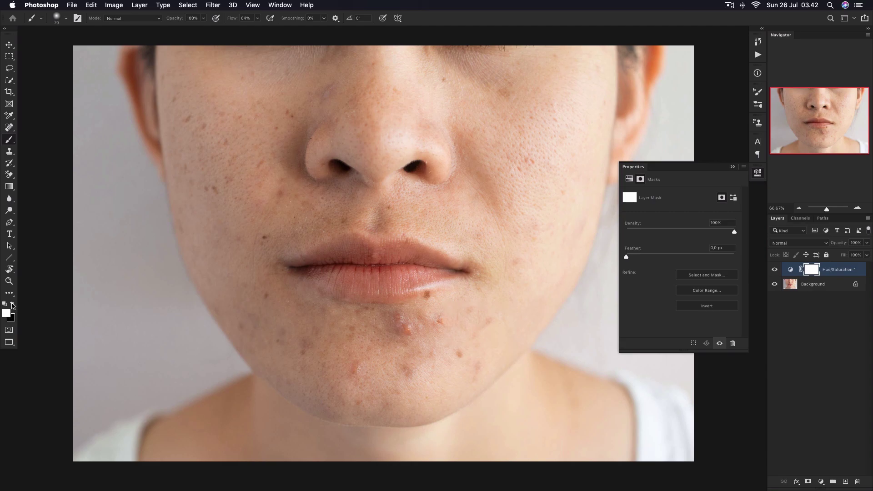
click(12, 304)
Paint black on the mask over the lips, using a smaller brush for the corners, and check.
click(813, 270)
mouse_move(392, 274)
mouse_down()
mouse_move(367, 275)
mouse_move(408, 283)
mouse_move(359, 281)
mouse_move(372, 285)
mouse_move(415, 265)
mouse_move(311, 277)
mouse_move(361, 286)
mouse_move(323, 259)
mouse_move(349, 244)
mouse_move(325, 255)
mouse_move(399, 252)
mouse_move(448, 273)
mouse_up()
key(bracketleft)
key(bracketleft)
key(bracketleft)
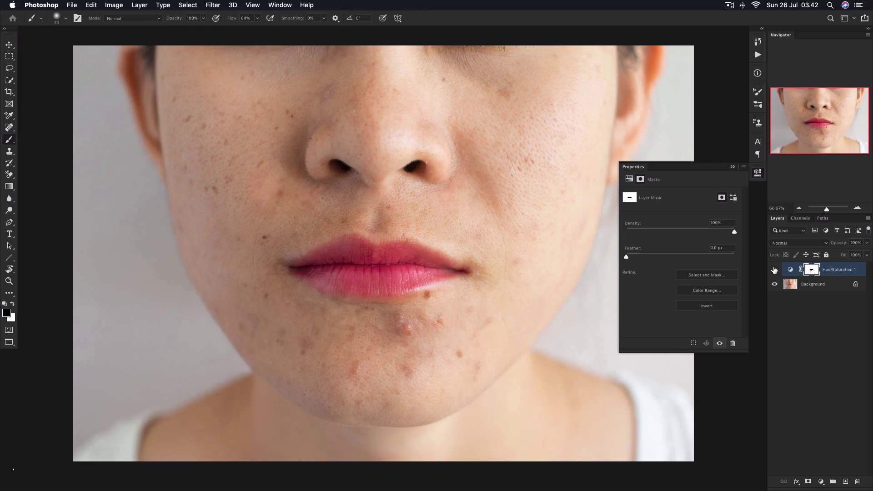
click(775, 270)
click(775, 269)
With a larger brush, mask the adjustment off the ear, then compare before and after.
key(bracketright)
key(bracketright)
key(bracketright)
key(bracketright)
key(bracketright)
key(bracketright)
mouse_move(128, 58)
mouse_down()
mouse_move(134, 132)
mouse_move(130, 53)
mouse_up()
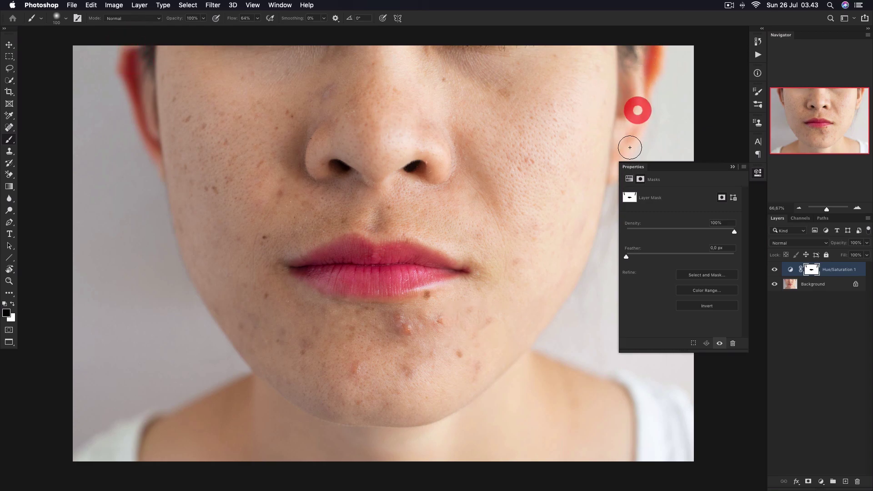
drag(638, 108, 631, 146)
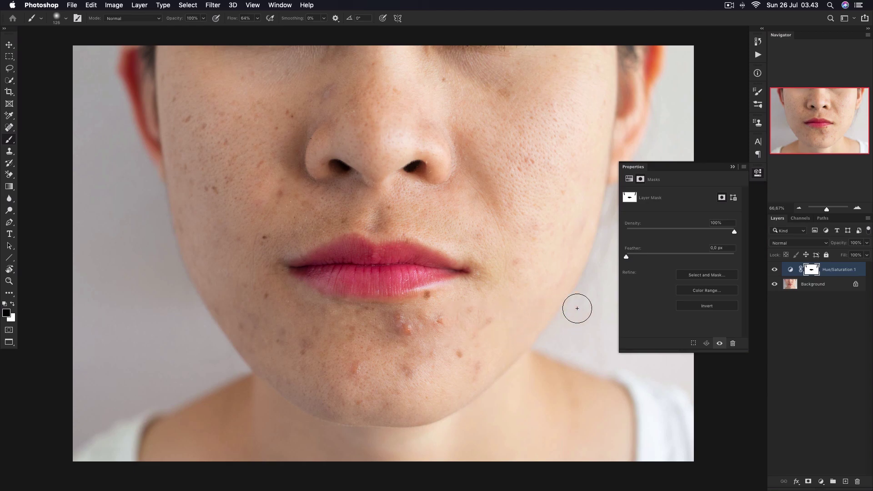
click(775, 271)
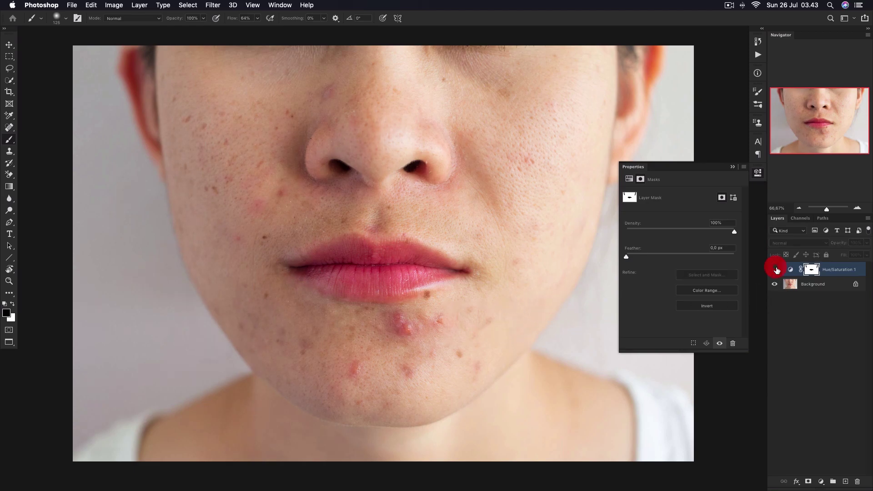
click(775, 271)
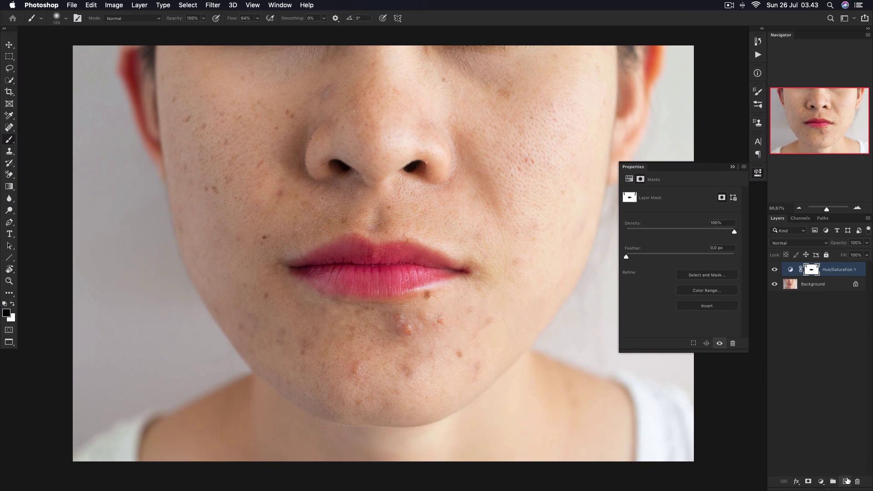
Add an empty Layer 1, choose the Healing Brush, and Alt-sample clean chin skin.
click(847, 483)
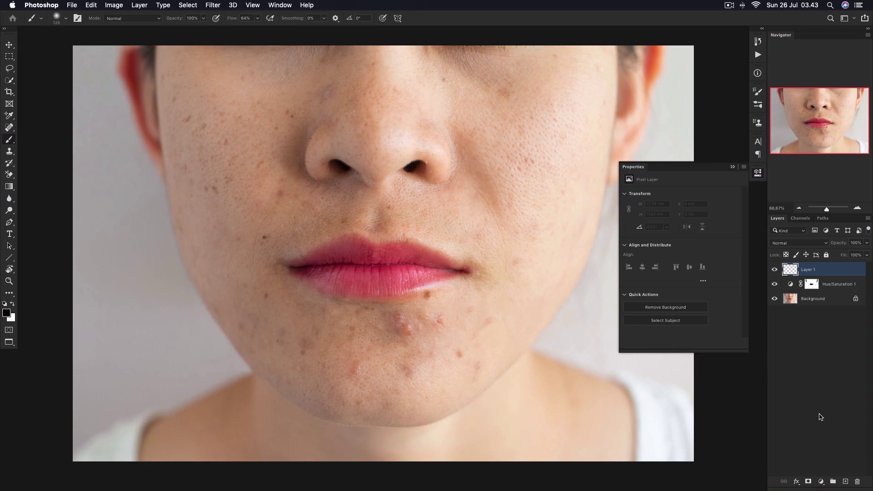
click(9, 128)
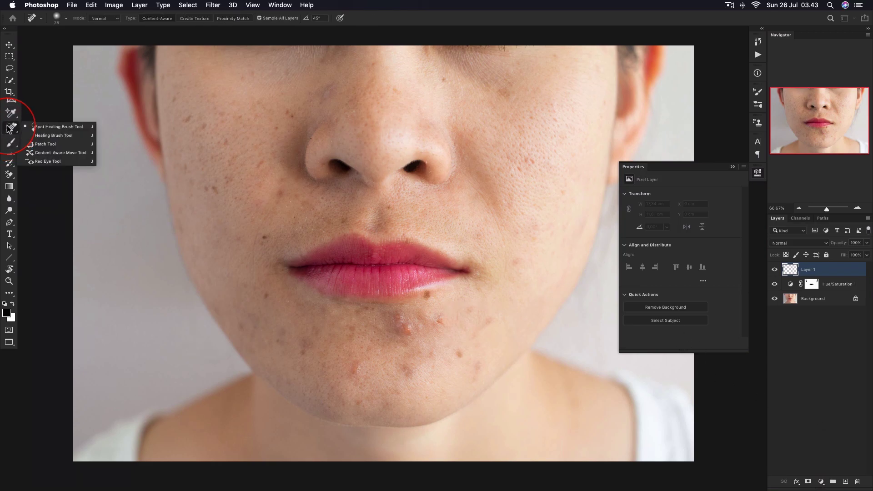
click(32, 136)
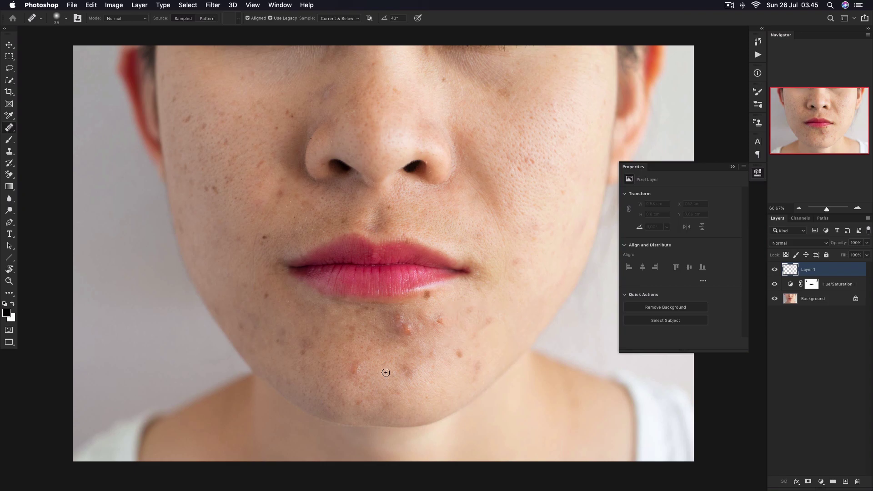
key(alt)
alt+click(380, 369)
Heal the raised blemish and small spots across the middle of the chin.
drag(356, 372, 351, 371)
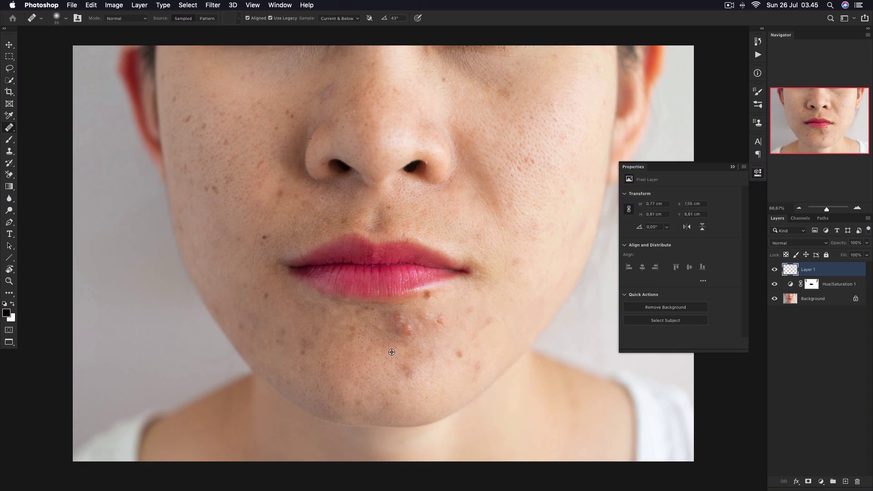
drag(395, 350, 403, 329)
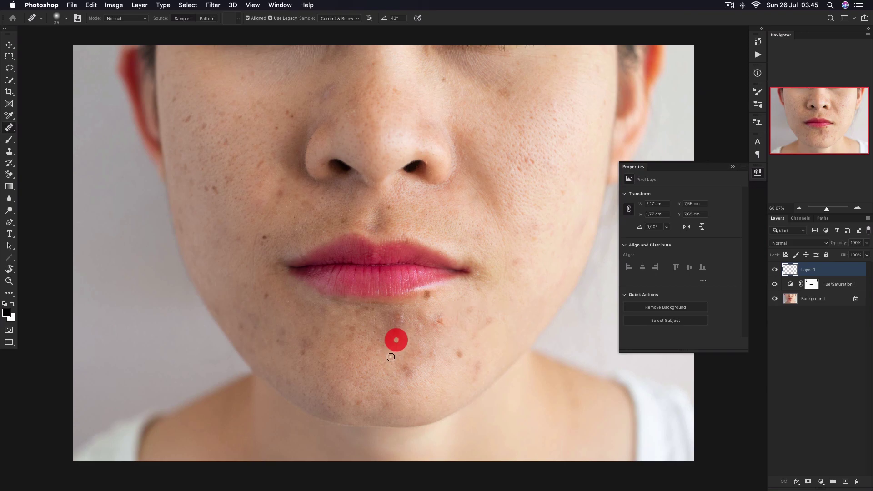
click(398, 331)
mouse_move(401, 321)
mouse_down()
mouse_move(394, 320)
mouse_move(396, 331)
mouse_up()
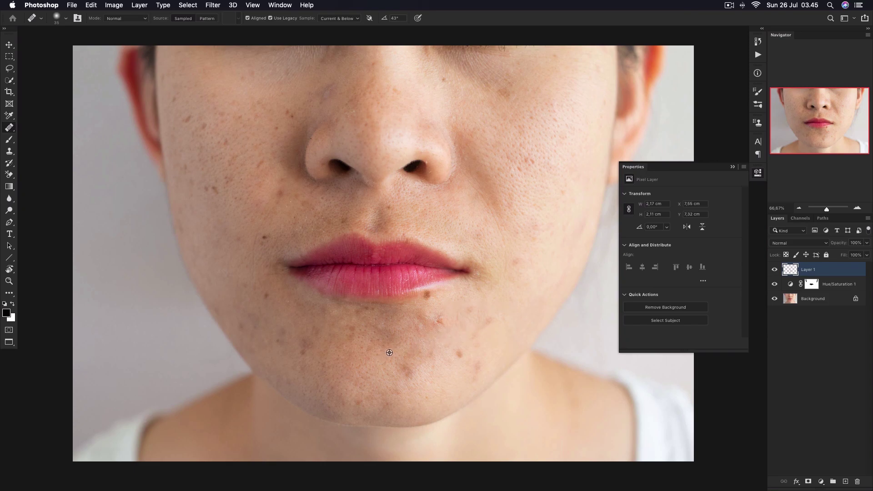
alt+click(389, 353)
click(394, 332)
click(398, 335)
click(445, 337)
click(425, 318)
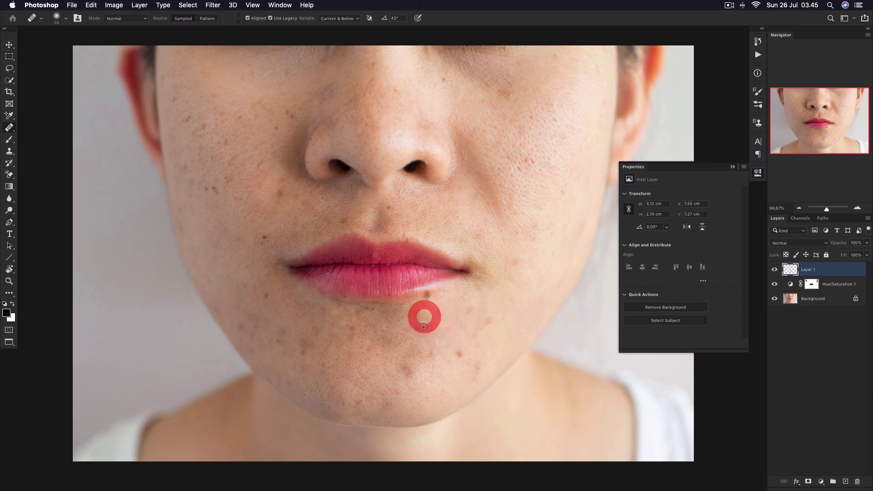
click(395, 373)
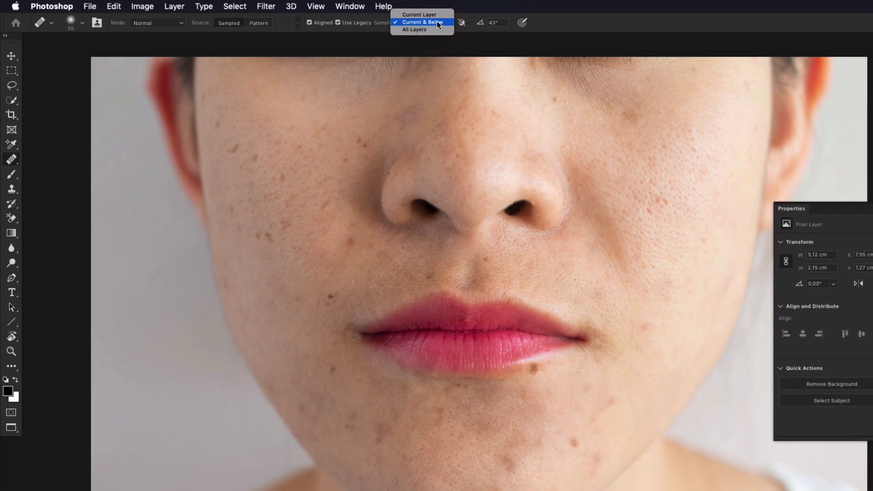
Set the healing Sample option to Current & Below and heal spots across the chin.
click(438, 22)
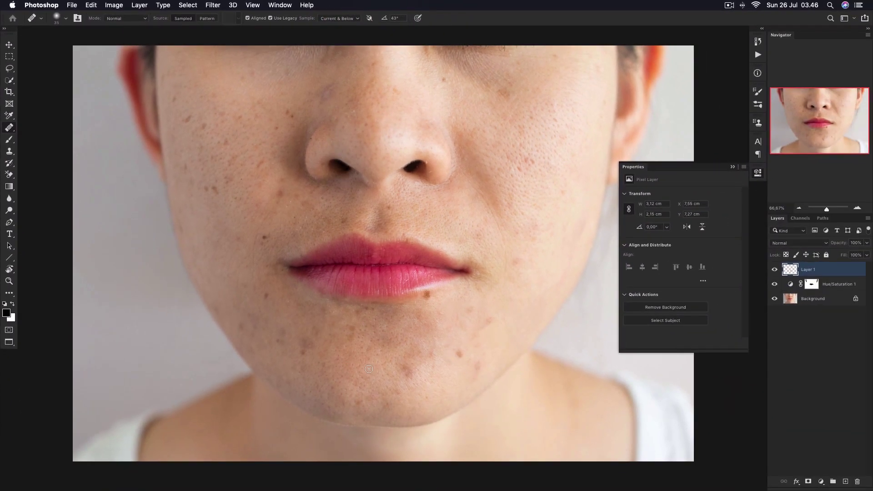
click(395, 377)
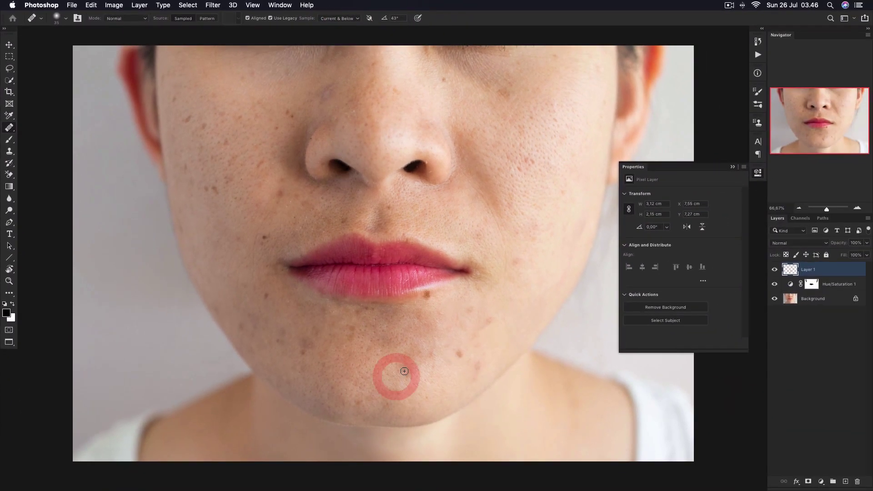
click(412, 372)
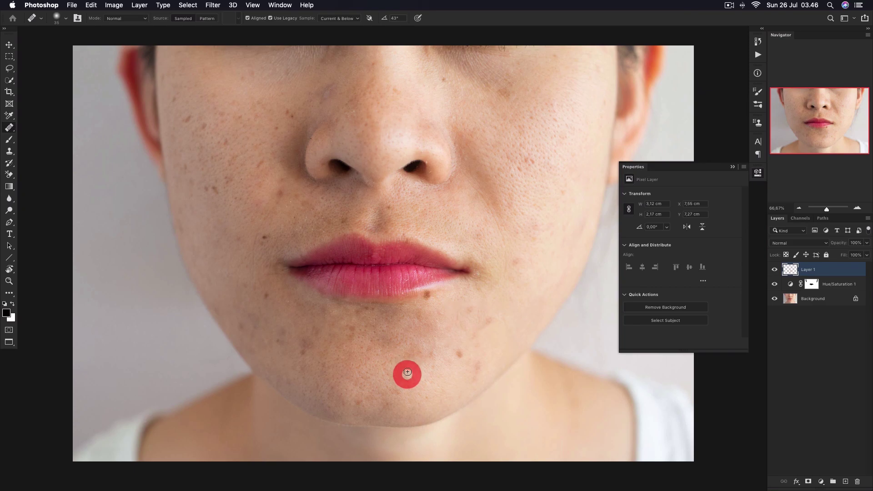
click(454, 362)
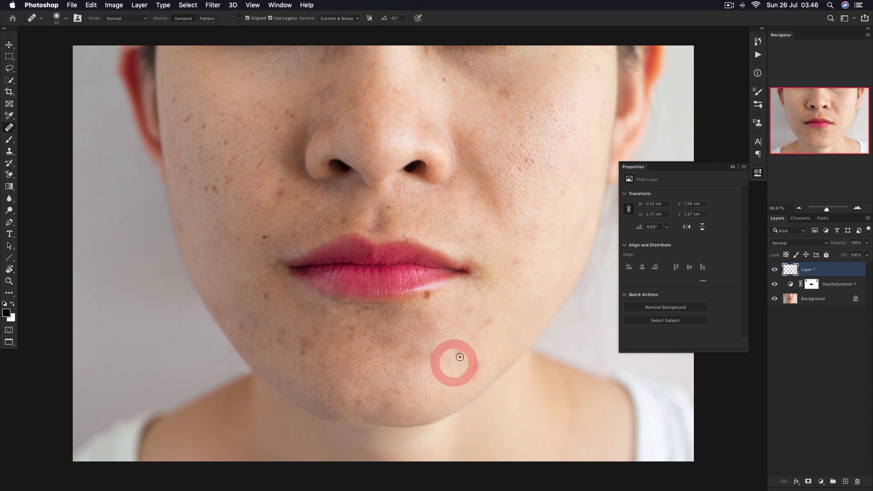
click(458, 352)
click(436, 322)
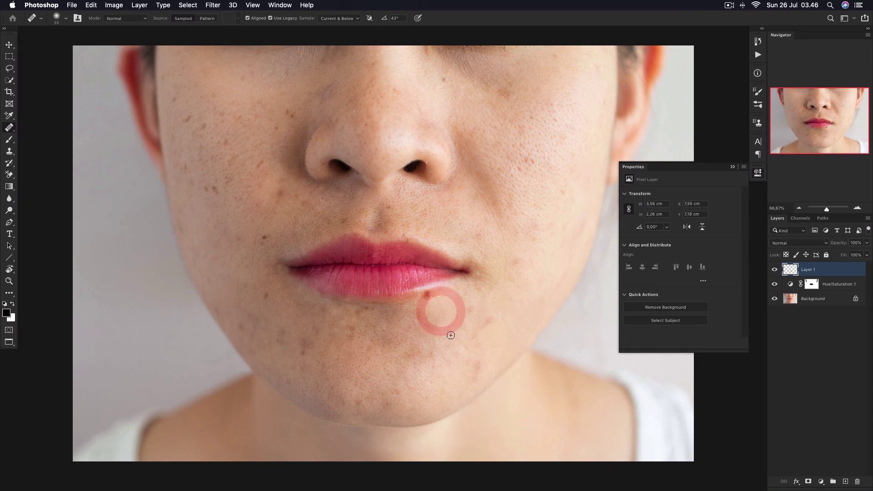
click(476, 367)
click(351, 336)
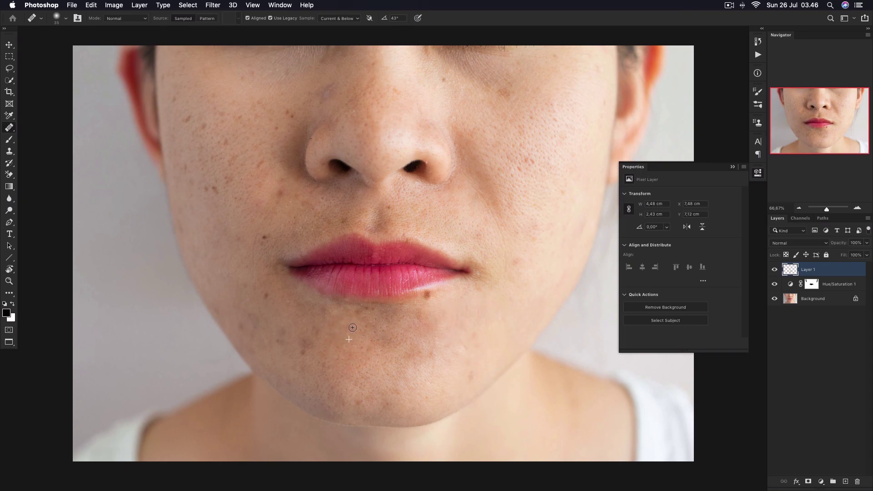
Resample clean chin skin and heal the spots on the lower chin.
alt+click(460, 385)
click(472, 374)
click(429, 354)
alt+click(384, 380)
alt+click(349, 395)
click(373, 398)
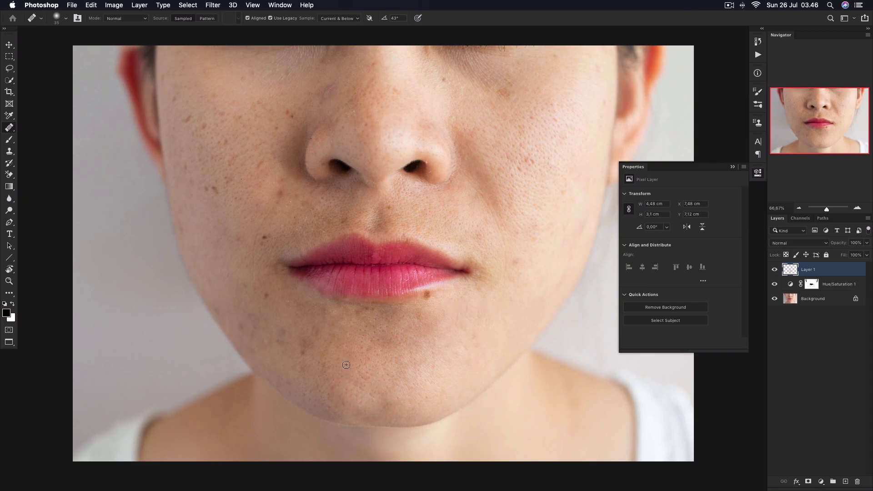
click(416, 329)
Heal the spots near the right jaw.
click(516, 250)
alt+click(514, 297)
click(516, 286)
click(526, 284)
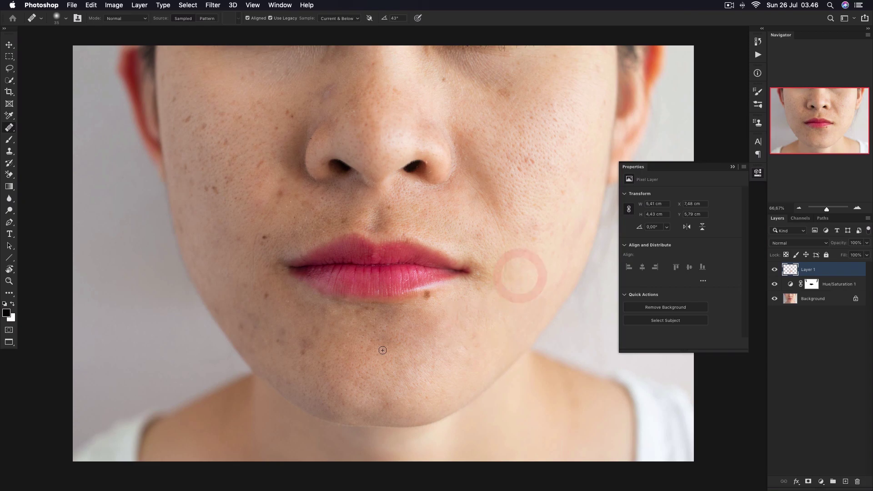
Heal the blemishes on the left side of the chin and lower left cheek.
click(306, 361)
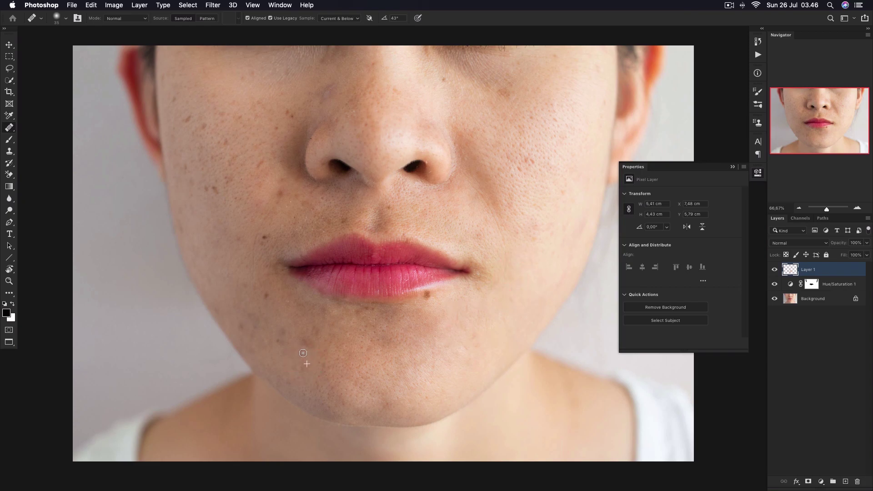
click(303, 355)
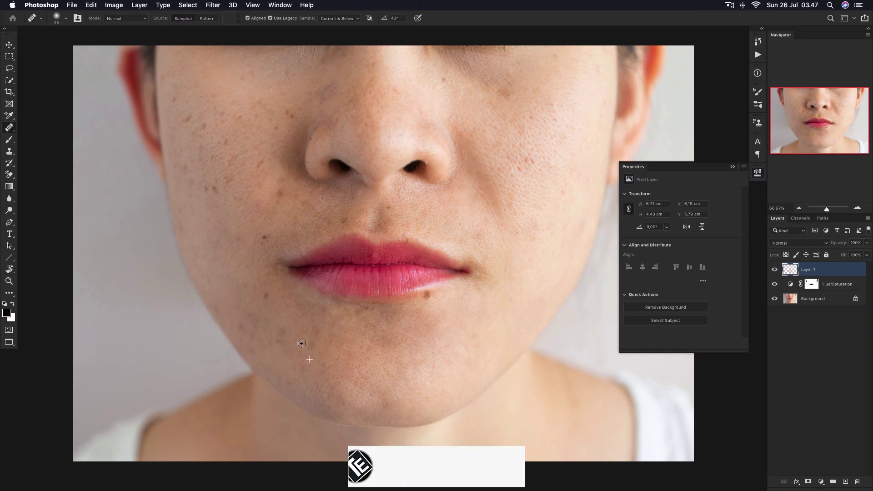
click(314, 348)
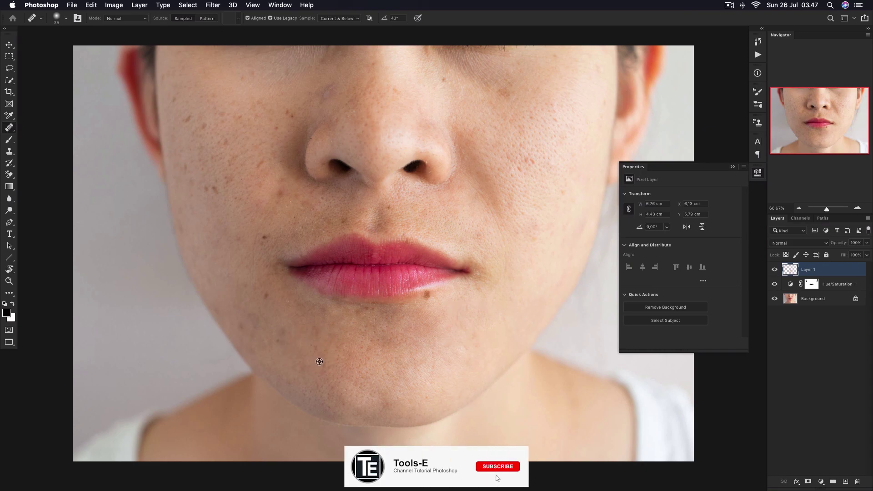
click(315, 347)
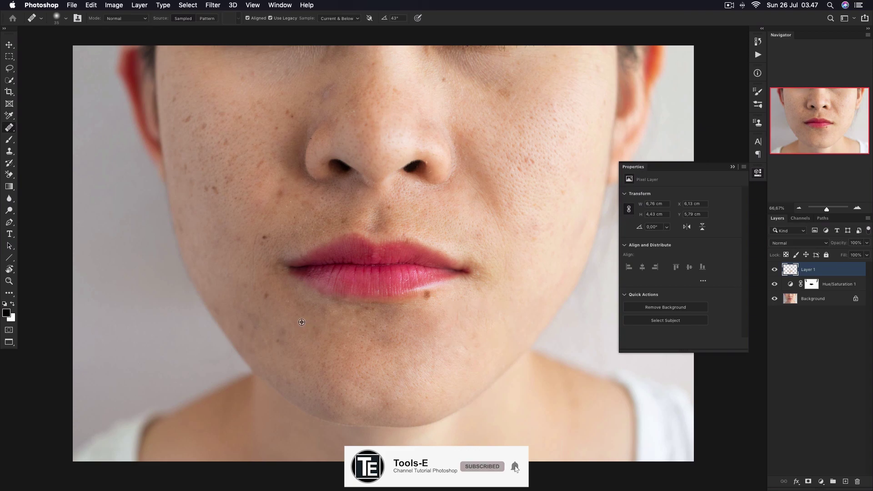
alt+click(303, 321)
click(319, 339)
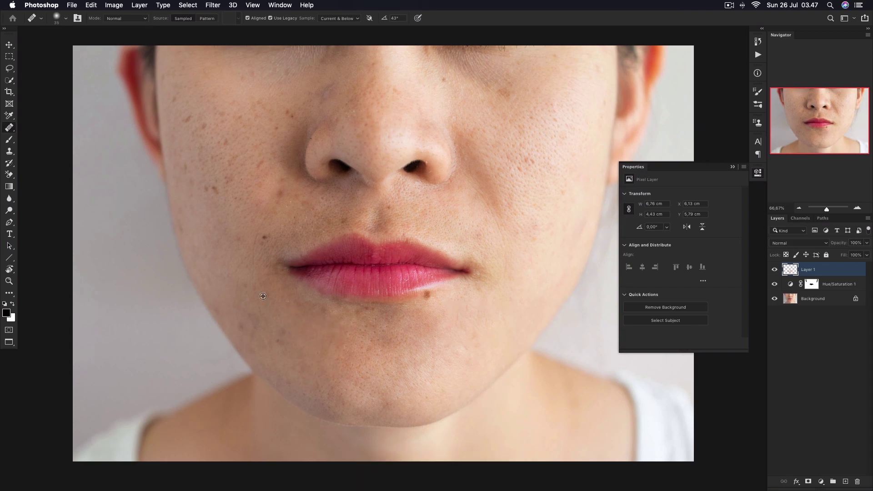
drag(280, 321, 286, 338)
mouse_move(447, 303)
mouse_down()
mouse_move(481, 302)
mouse_move(450, 302)
mouse_up()
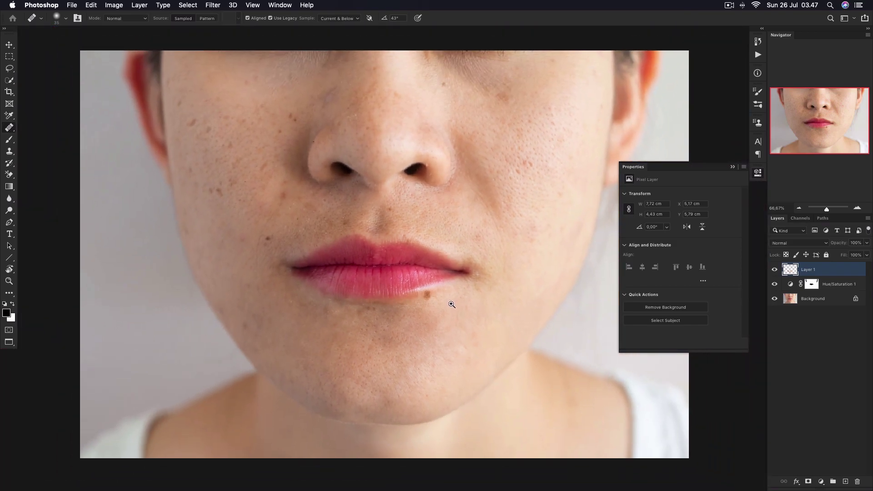
Heal the spots along the left jaw and on the chin below the lip.
click(257, 354)
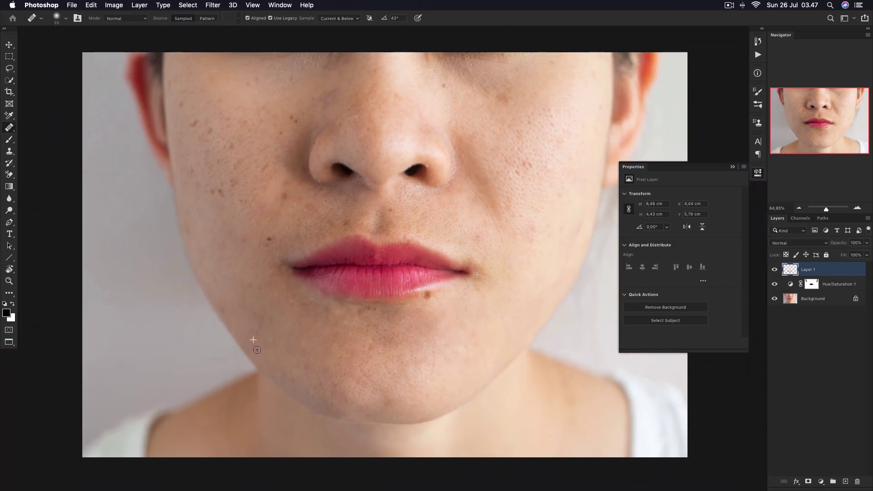
click(257, 350)
alt+click(270, 355)
click(268, 341)
click(274, 333)
click(371, 317)
click(368, 316)
Heal spots by the left mouth corner, beside the nose, and across both cheeks.
click(267, 246)
click(526, 165)
click(406, 393)
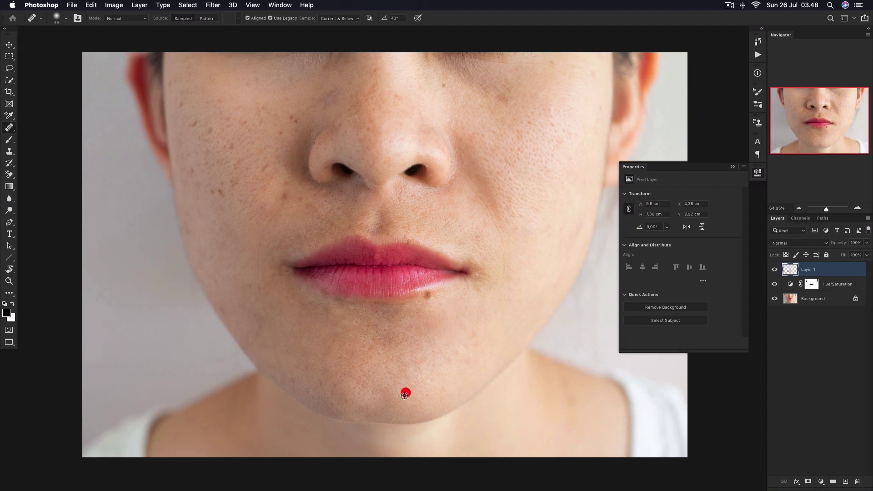
click(322, 211)
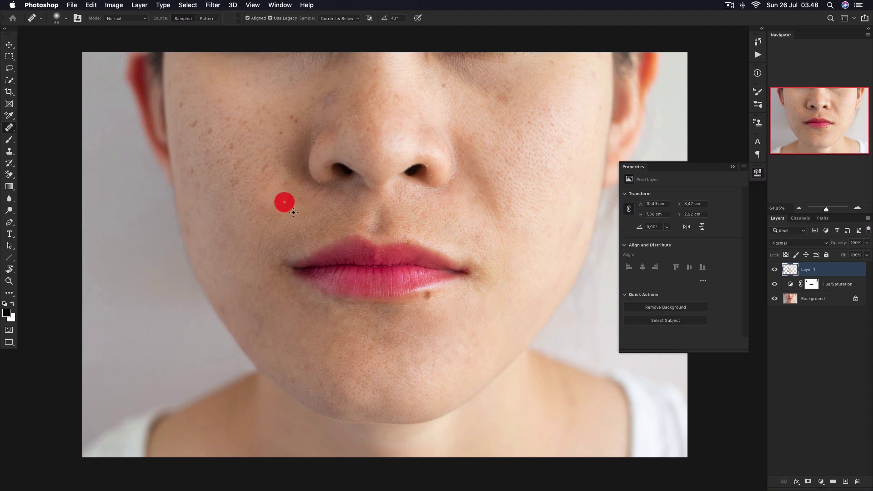
drag(285, 202, 267, 166)
click(241, 162)
drag(188, 184, 202, 171)
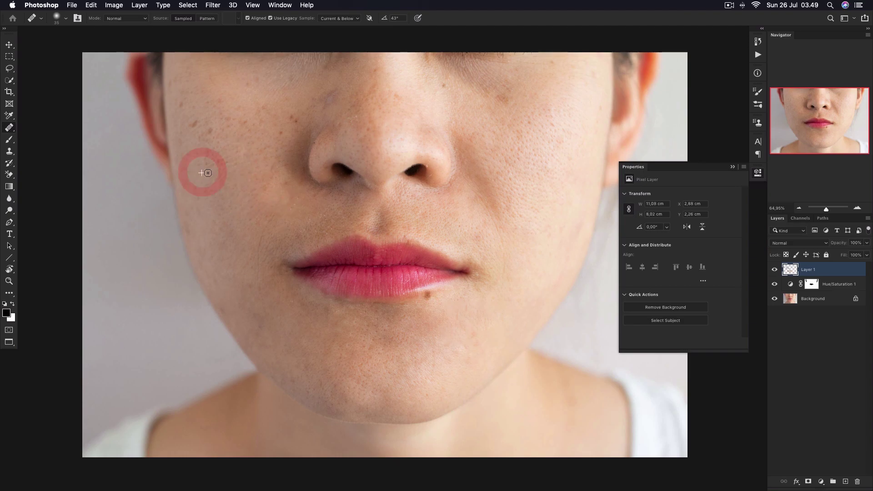
click(225, 125)
click(181, 106)
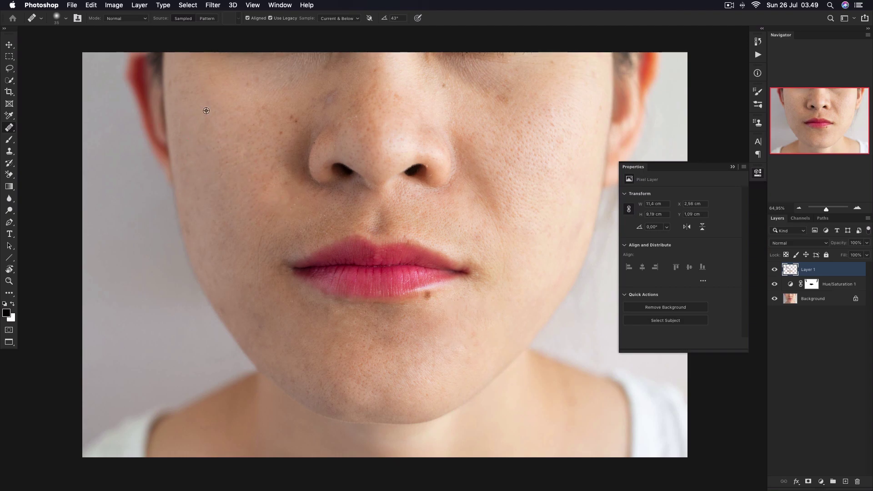
click(302, 97)
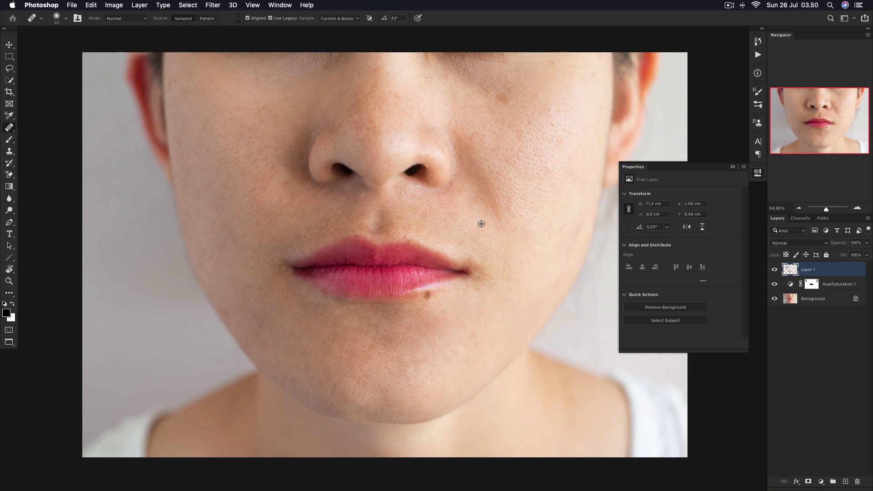
click(548, 113)
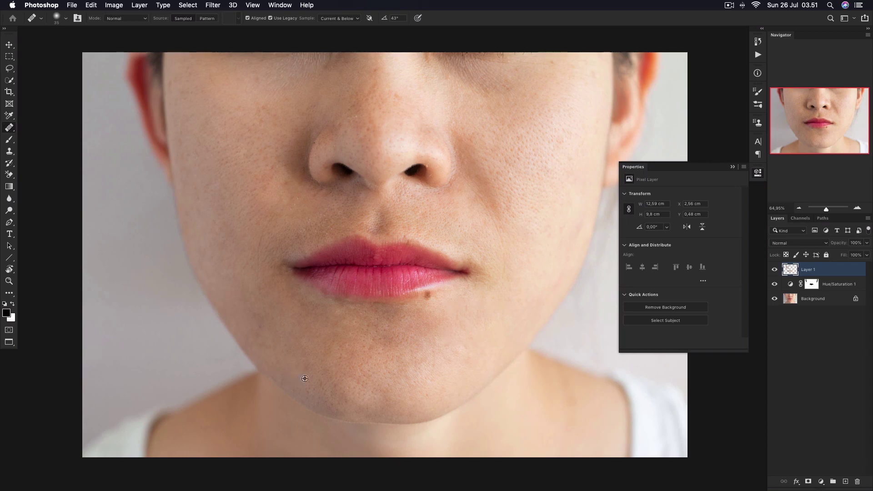
key(space)
mouse_move(376, 130)
mouse_down()
mouse_move(364, 177)
mouse_move(346, 177)
mouse_up()
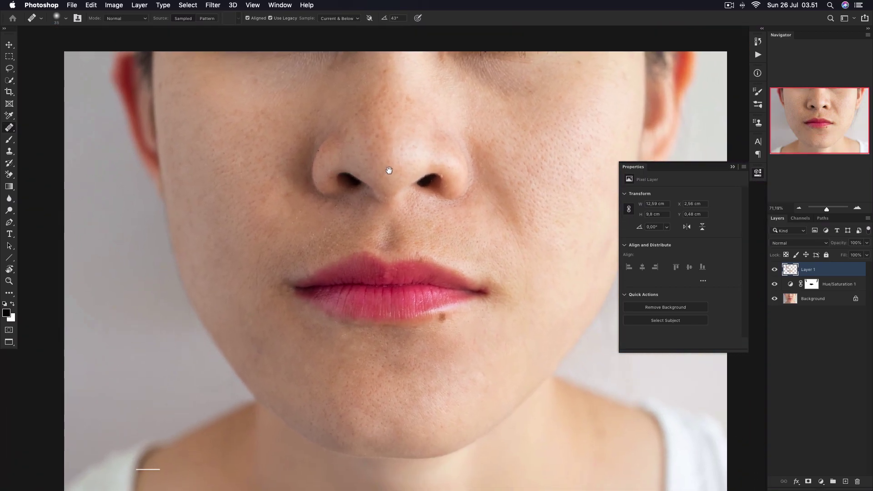
Close Properties, toggle Layer 1 off and on to compare, then zoom onto the upper lip.
drag(403, 187, 384, 159)
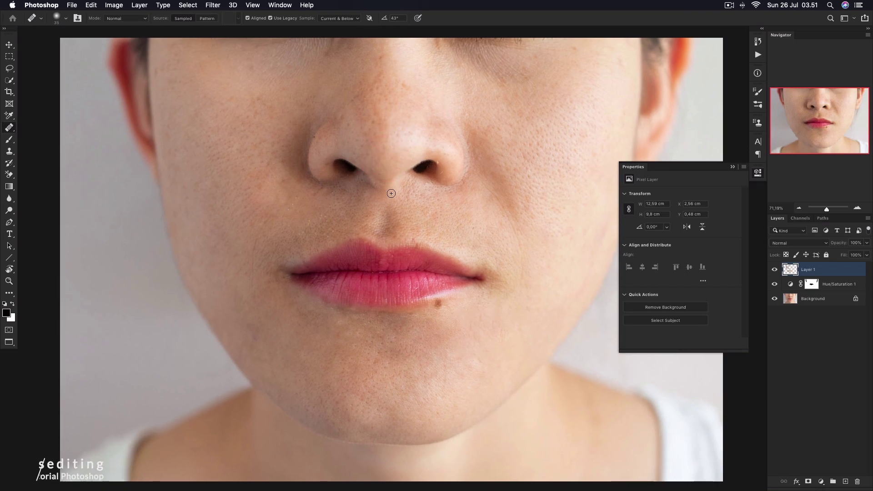
click(758, 172)
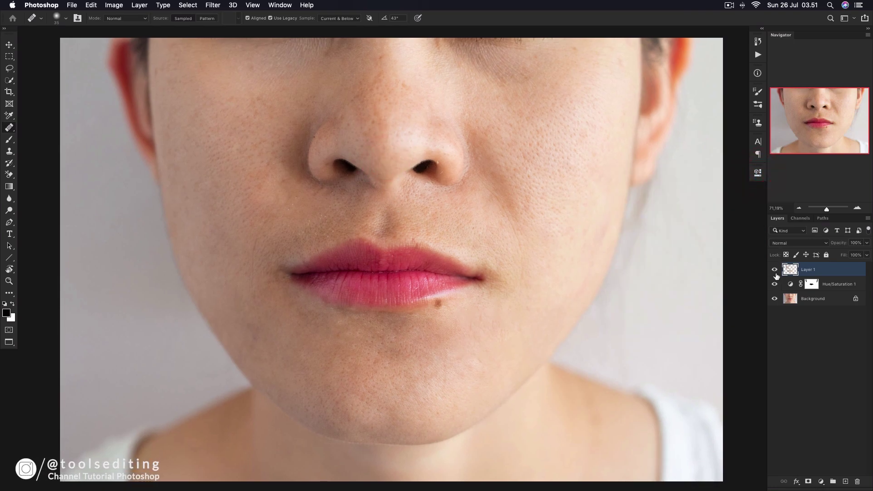
click(775, 273)
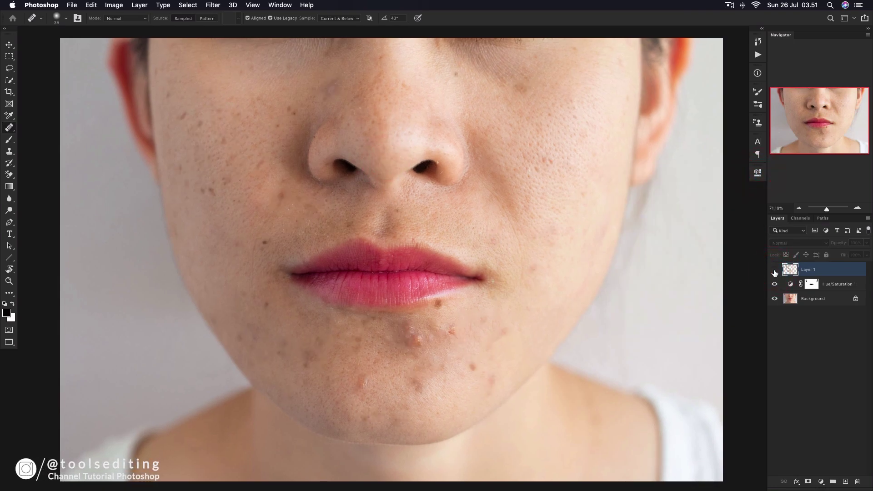
click(775, 270)
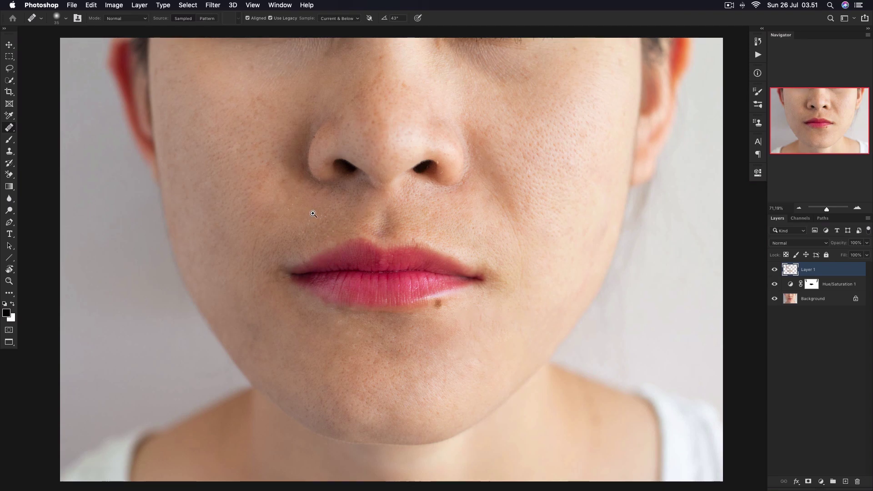
drag(314, 214, 357, 214)
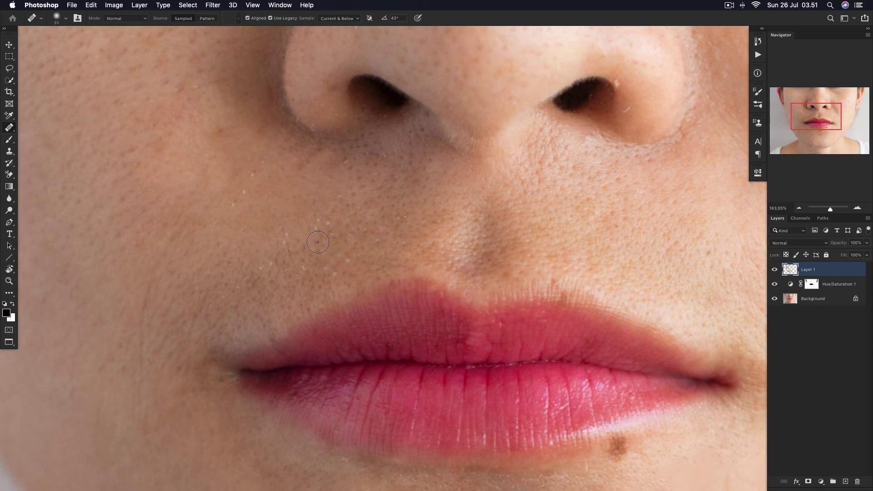
drag(463, 138, 452, 250)
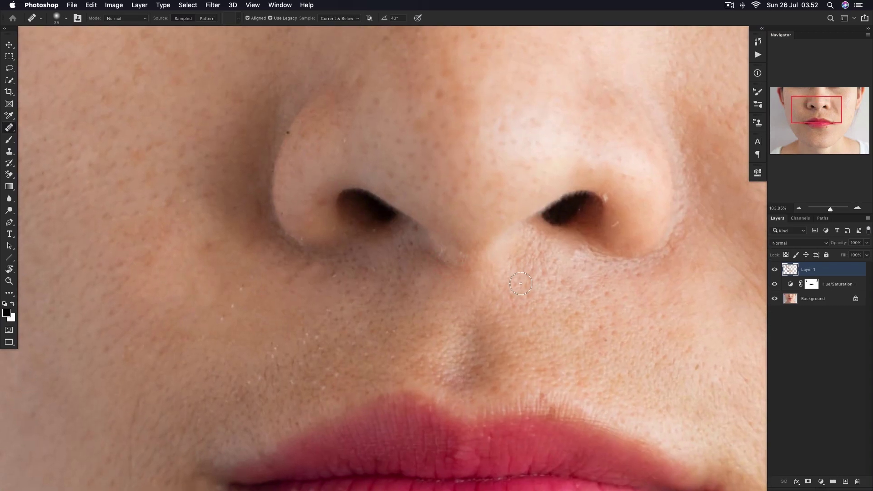
Zoom out and pan until the nose, lips and chin are all in view.
mouse_move(411, 266)
mouse_down()
mouse_move(402, 268)
mouse_move(420, 256)
mouse_move(399, 244)
mouse_up()
scroll(401, 268, down, 5)
alt+click(422, 264)
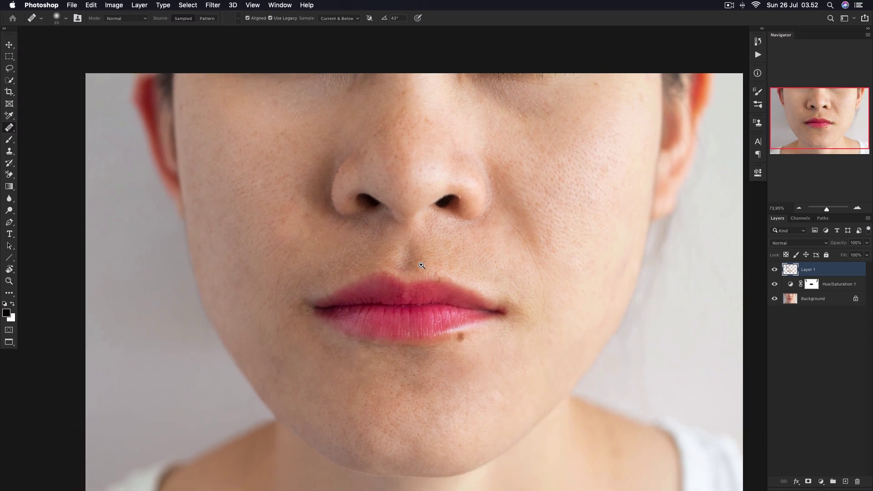
drag(425, 277, 413, 261)
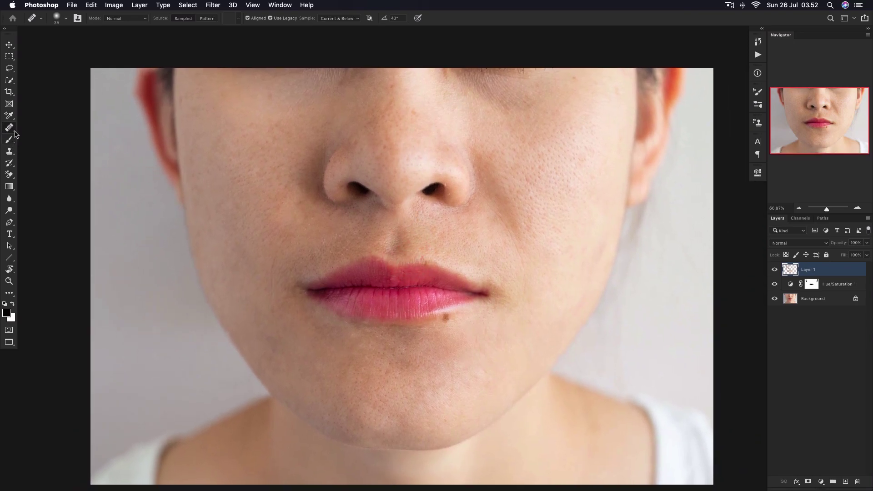
Switch to the Spot Healing Brush and zoom in around the left nostril.
right_click(12, 128)
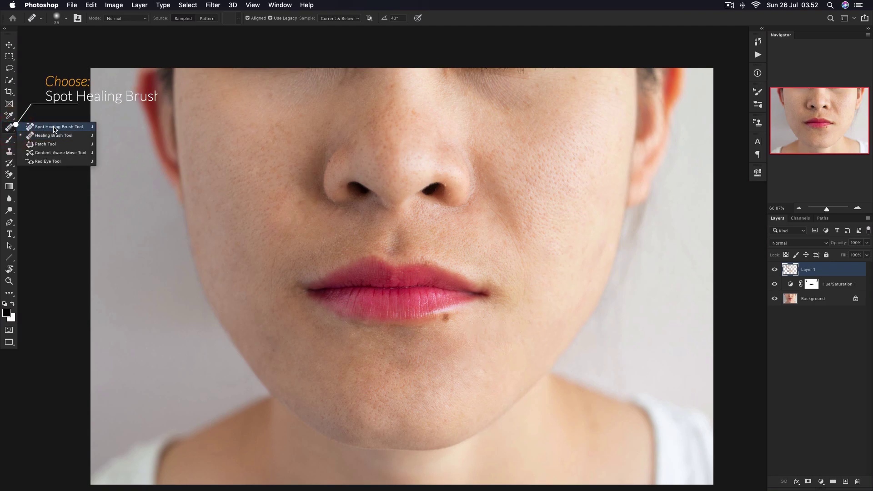
click(41, 126)
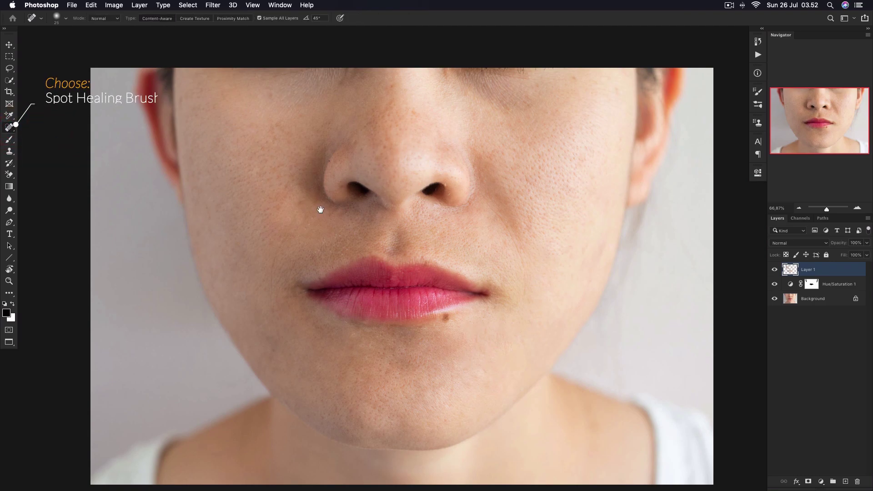
super+click(344, 190)
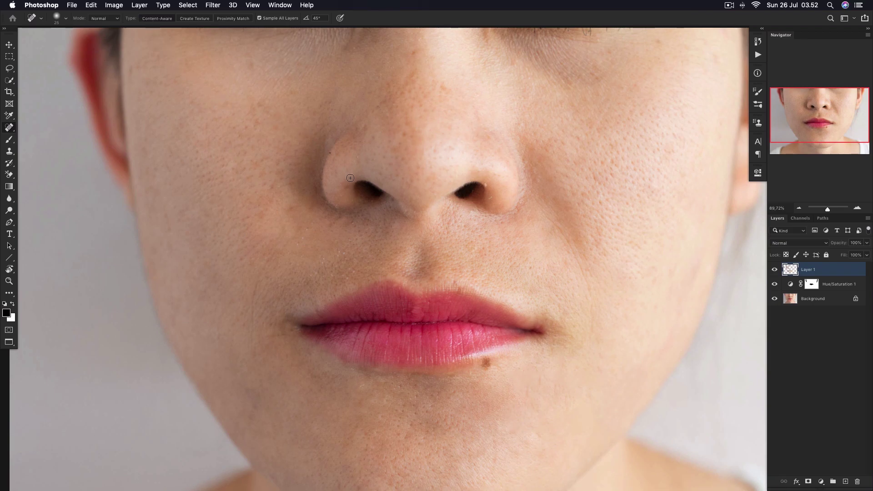
scroll(327, 155, up, 5)
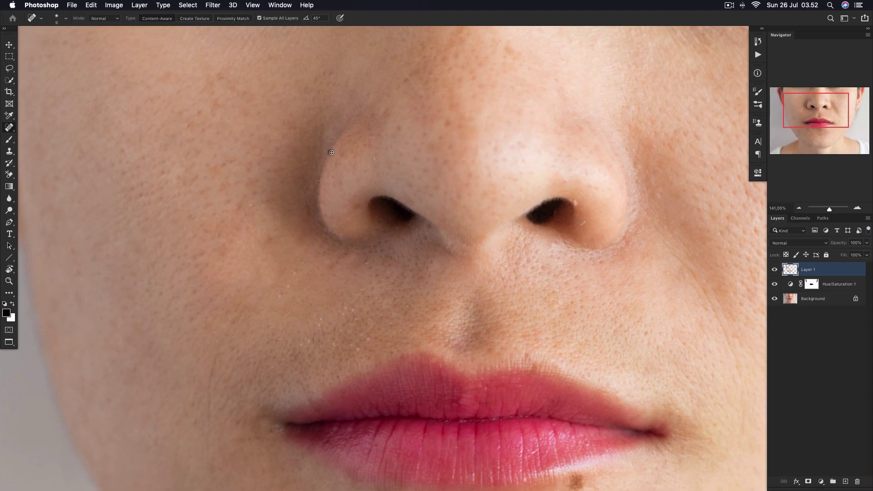
Heal the nostril-edge spot, cheek blemishes, dark mole and spots above the upper lip.
click(332, 152)
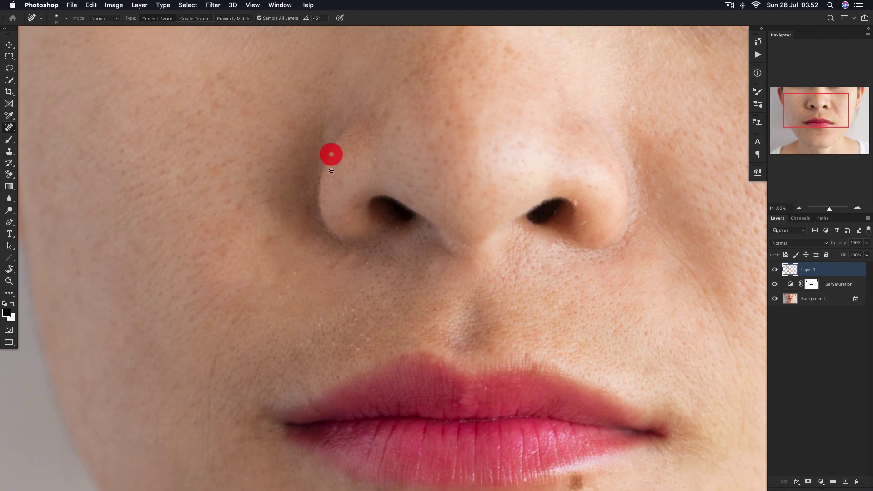
click(294, 273)
click(288, 289)
click(282, 295)
click(321, 320)
click(320, 324)
click(383, 319)
click(370, 341)
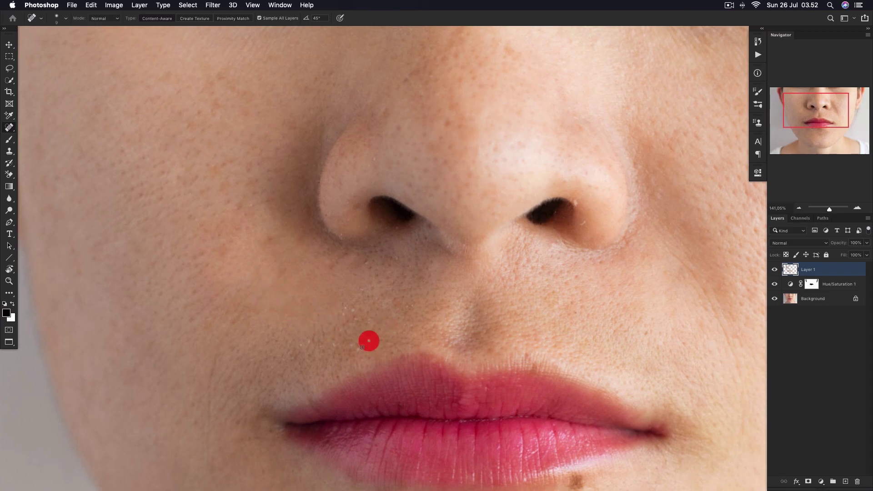
click(346, 319)
Heal a remaining spot below the lip.
scroll(361, 334, down, 5)
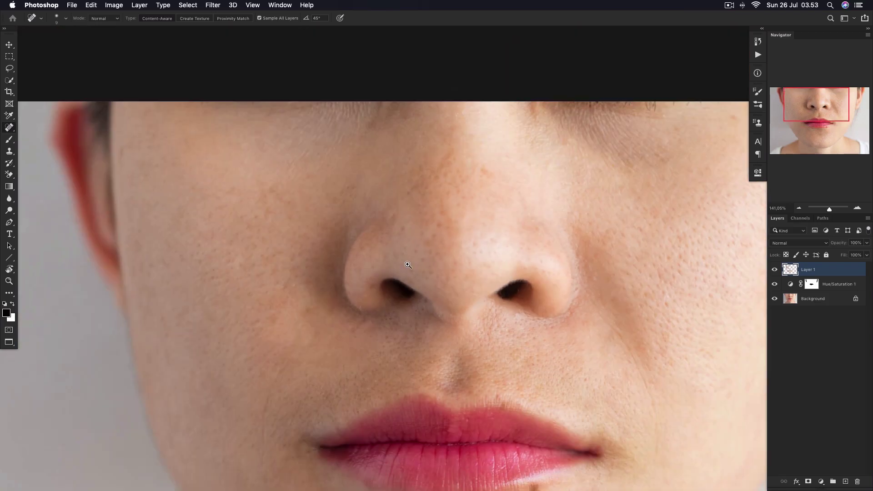
click(396, 347)
scroll(377, 337, down, 5)
scroll(564, 282, up, 5)
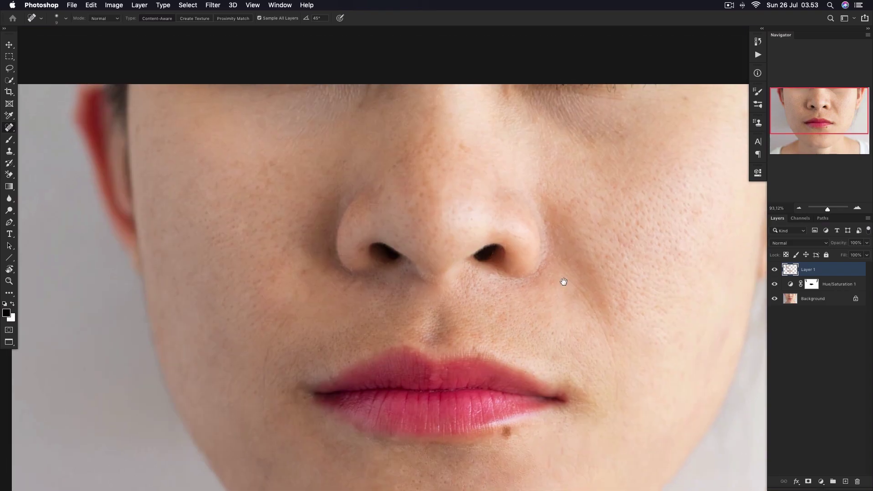
scroll(618, 228, down, 3)
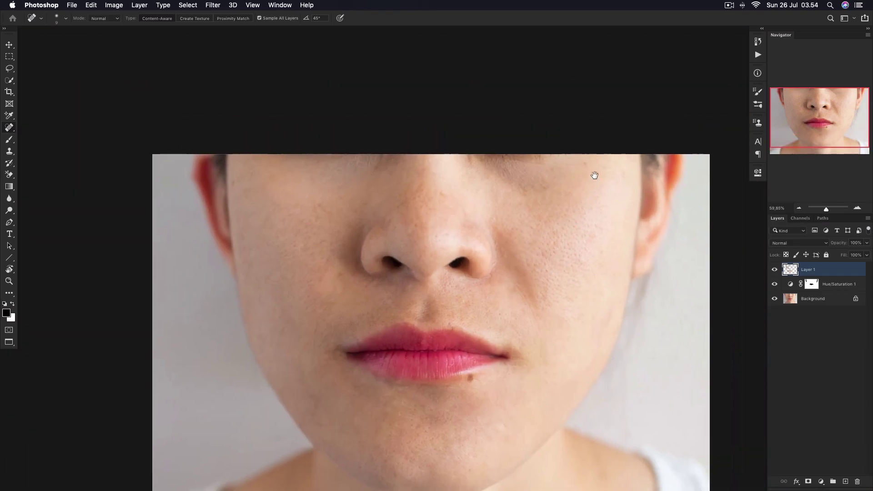
scroll(651, 186, up, 2)
scroll(468, 230, up, 2)
scroll(293, 234, up, 2)
scroll(293, 234, up, 1)
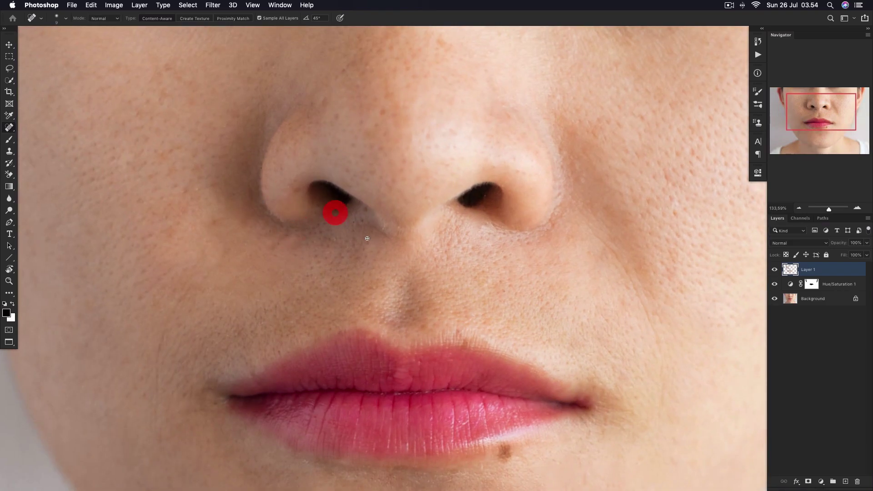
scroll(336, 209, down, 4)
Heal the chin spot and toggle Layer 1 to compare before and after.
click(399, 363)
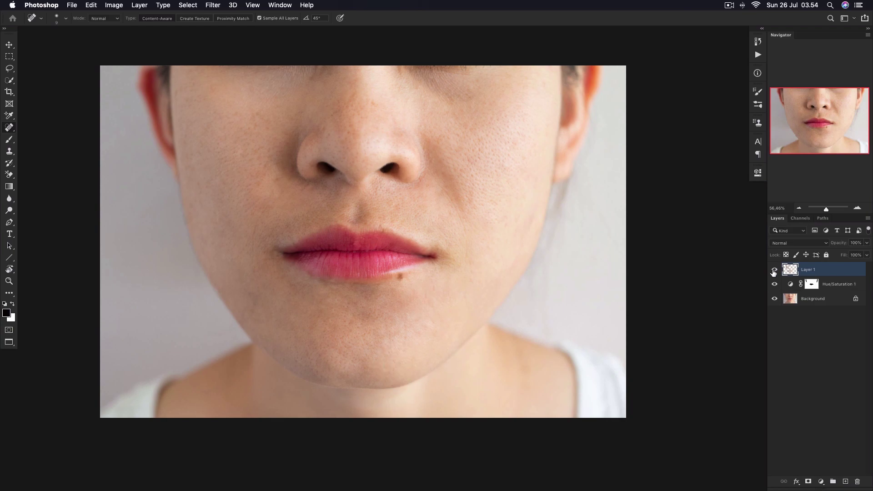
click(775, 270)
click(775, 269)
click(775, 270)
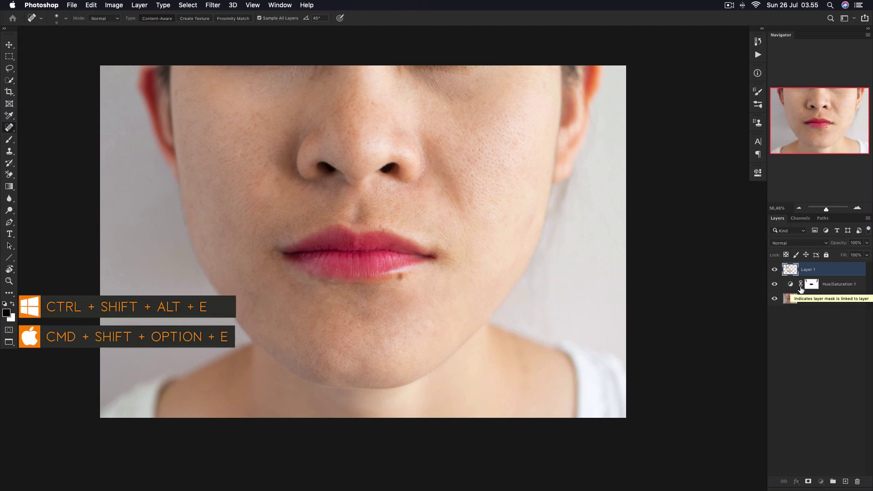
Stamp all visible layers into a new top Layer 2 and select the Patch Tool.
key(super+shift+alt+e)
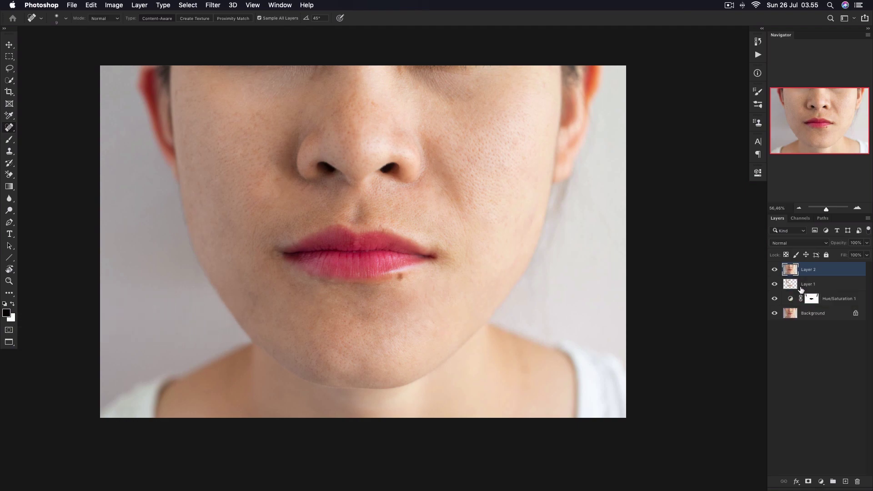
click(6, 131)
click(43, 144)
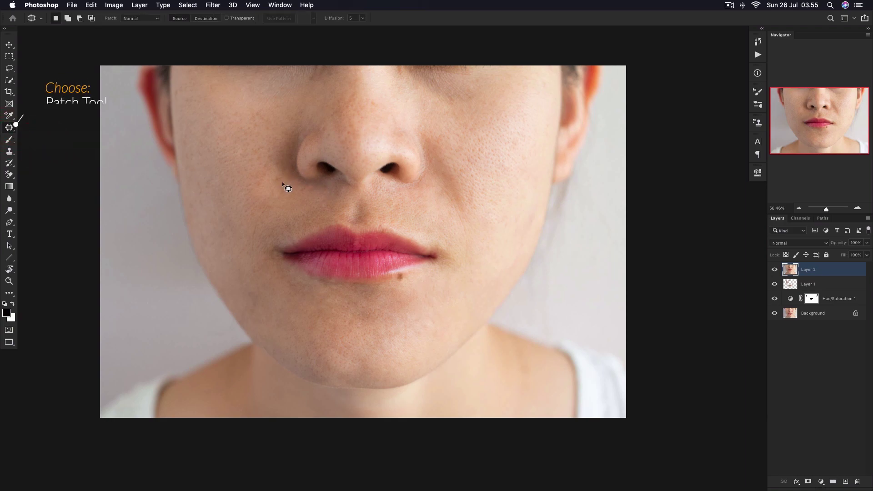
Patch the uneven cheek skin beside the nose, then toggle Layer 2 to check it.
scroll(278, 185, up, 2)
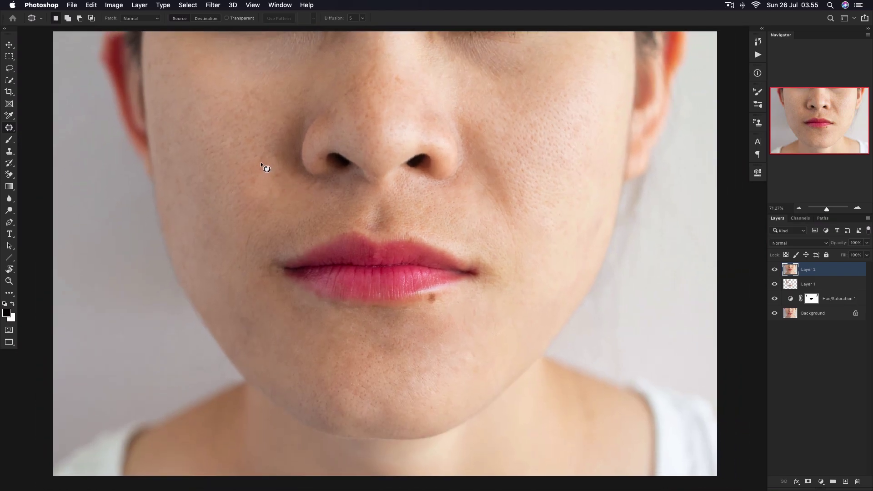
drag(242, 174, 237, 192)
drag(279, 155, 276, 152)
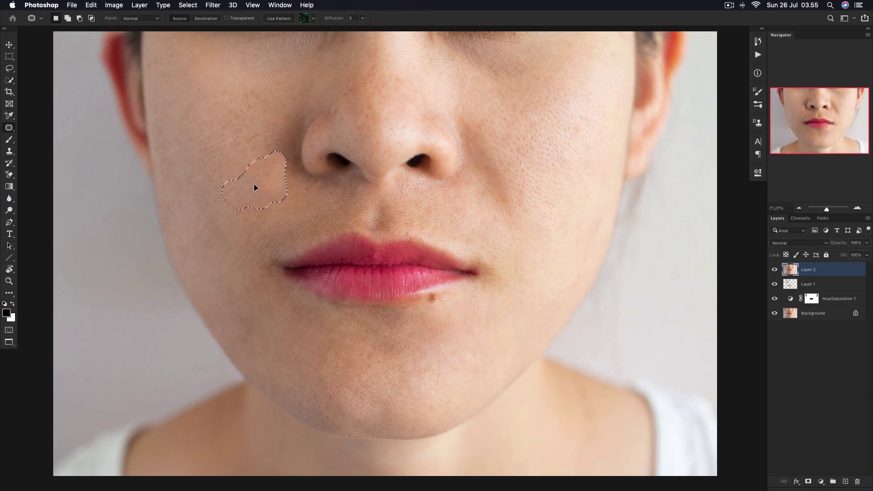
drag(255, 184, 242, 185)
click(238, 182)
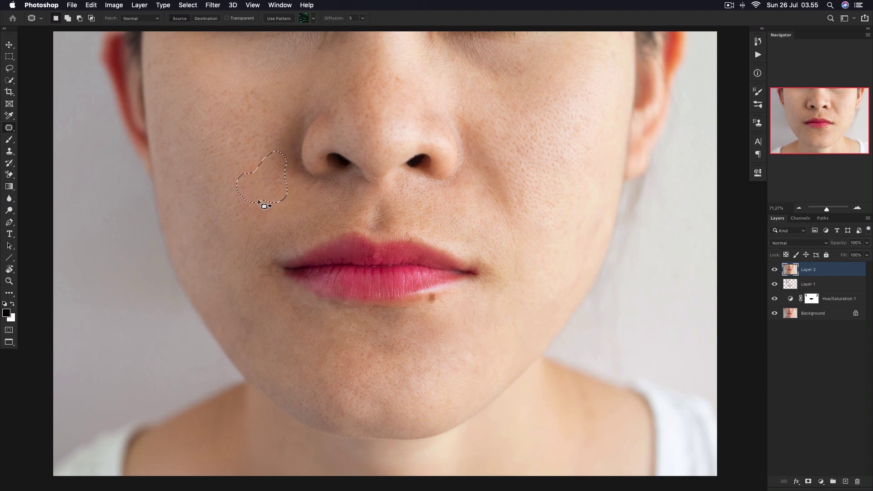
key(ctrl+z)
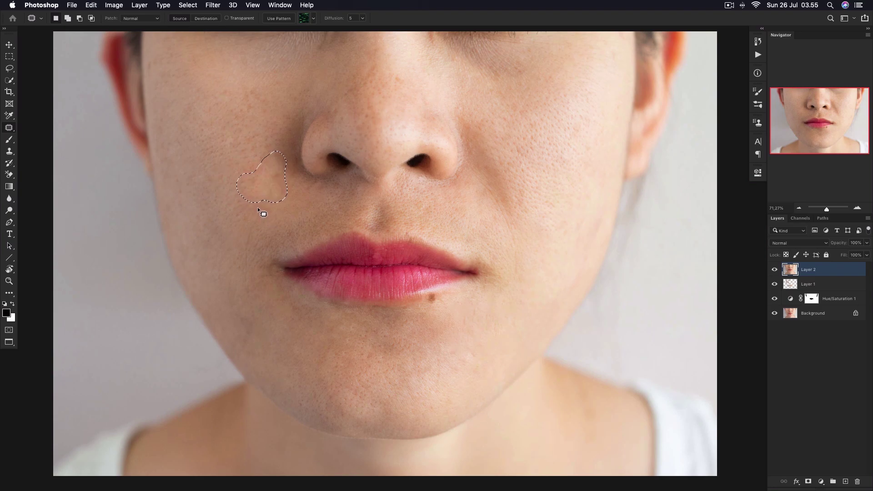
click(774, 271)
click(774, 270)
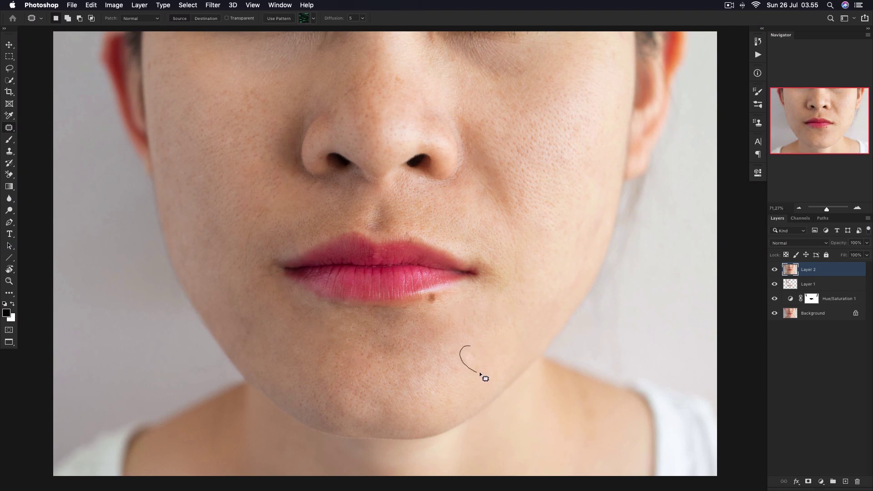
Patch uneven skin areas on the chin, near the lip and on the cheek.
drag(480, 374, 473, 347)
mouse_move(321, 318)
mouse_down()
mouse_move(343, 334)
mouse_move(363, 324)
mouse_move(347, 327)
mouse_up()
mouse_move(357, 362)
mouse_down()
mouse_move(415, 336)
mouse_move(468, 363)
mouse_up()
scroll(541, 292, up, 3)
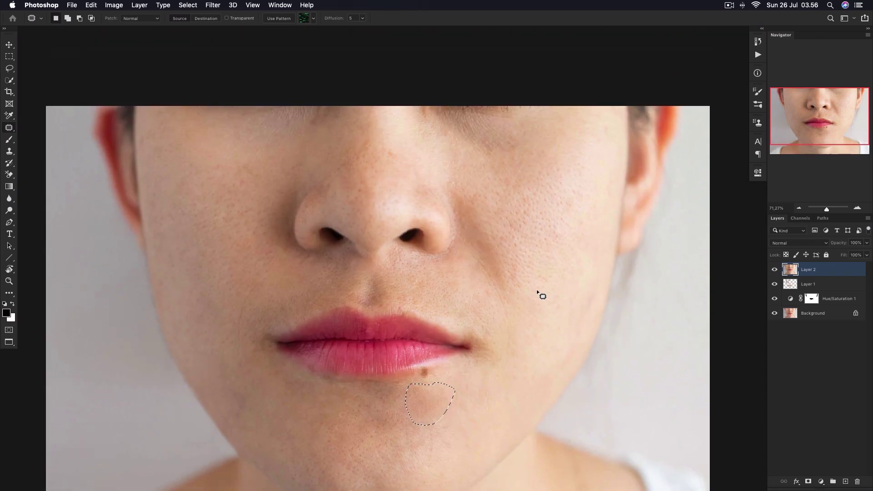
mouse_move(540, 292)
mouse_down()
mouse_move(595, 293)
mouse_move(568, 371)
mouse_move(591, 296)
mouse_up()
drag(335, 265, 381, 266)
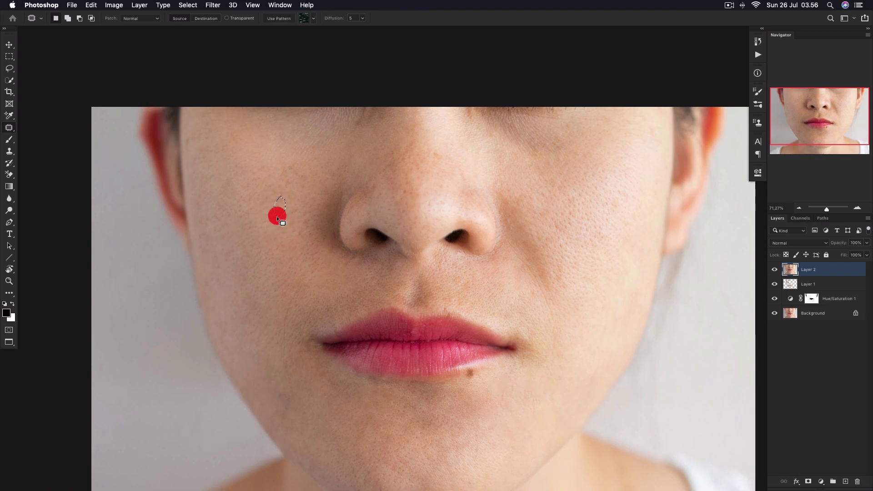
scroll(277, 216, down, 3)
Patch the left cheek and the skin below the lower lip, then deselect.
mouse_move(222, 270)
mouse_down()
mouse_move(220, 296)
mouse_move(234, 282)
mouse_up()
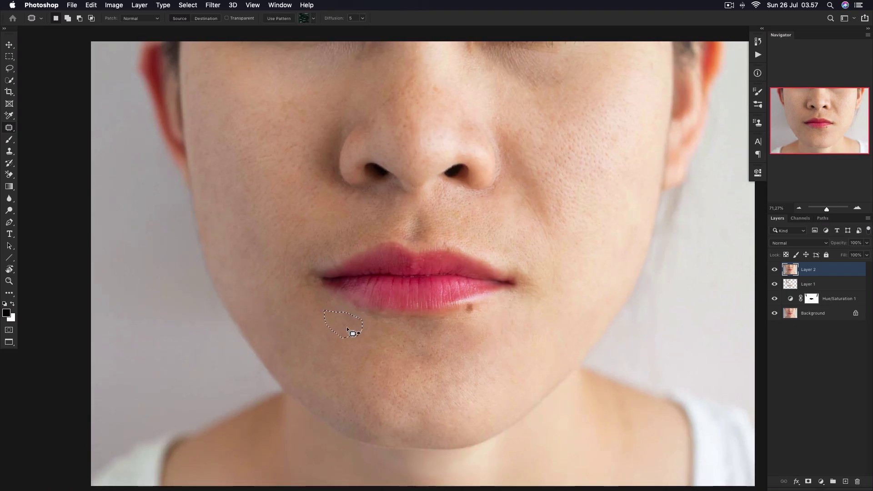
mouse_move(415, 339)
mouse_down()
mouse_move(410, 317)
mouse_move(390, 336)
mouse_up()
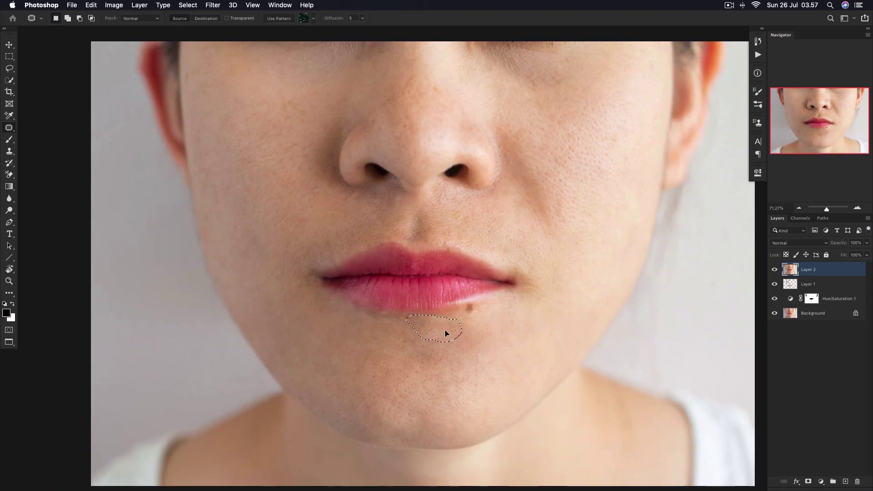
key(ctrl+d)
key(ctrl+z)
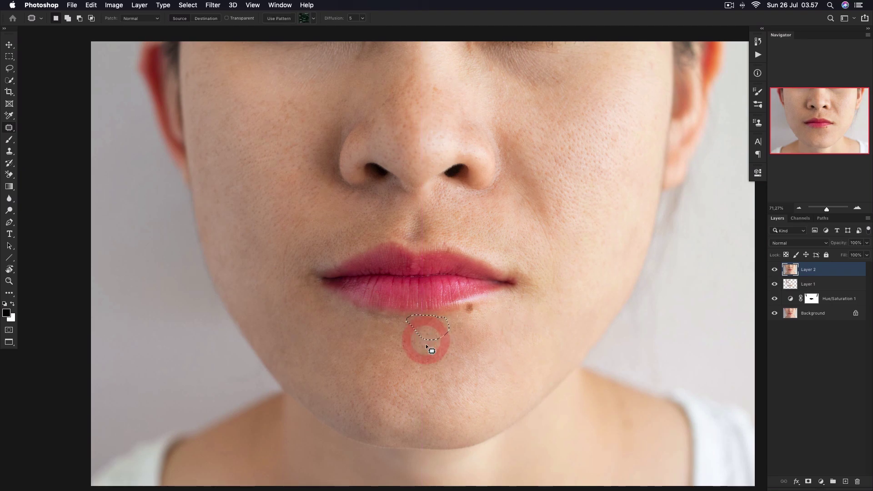
key(ctrl+d)
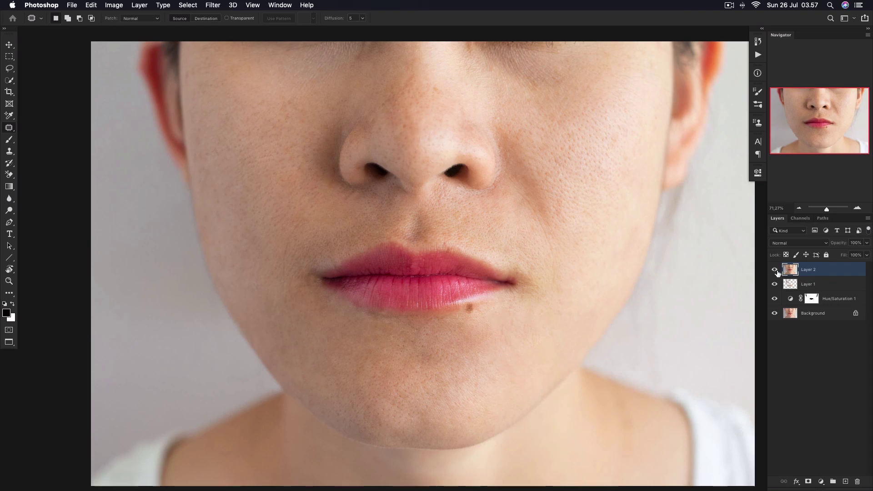
Toggle Layer 2 off and on to compare, then select Layer 2 through Hue/Saturation 1.
click(775, 269)
click(776, 269)
click(775, 269)
click(775, 270)
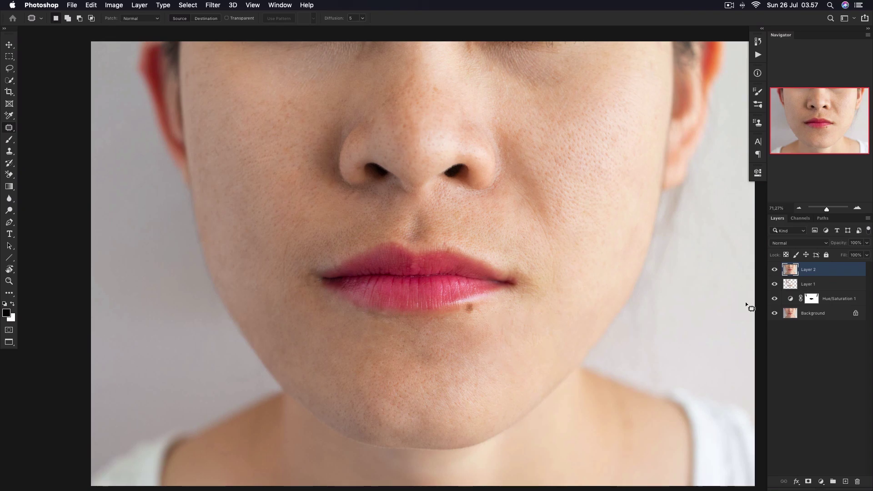
alt+click(495, 292)
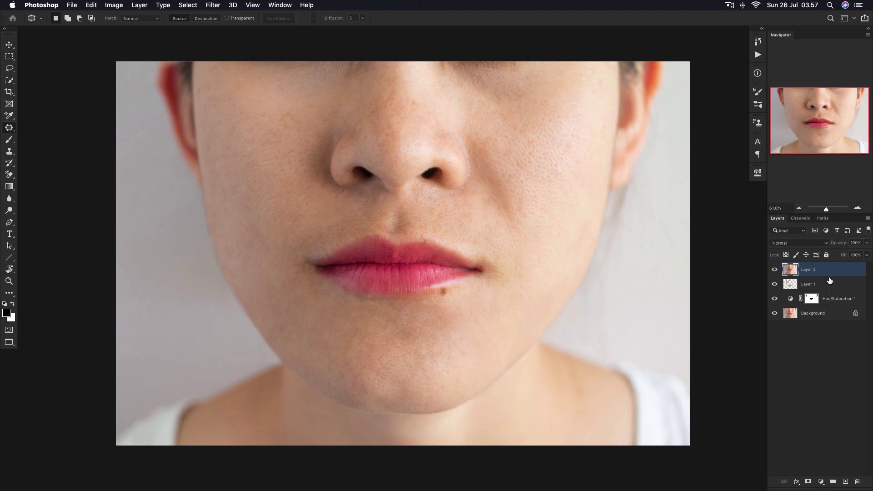
shift+click(832, 299)
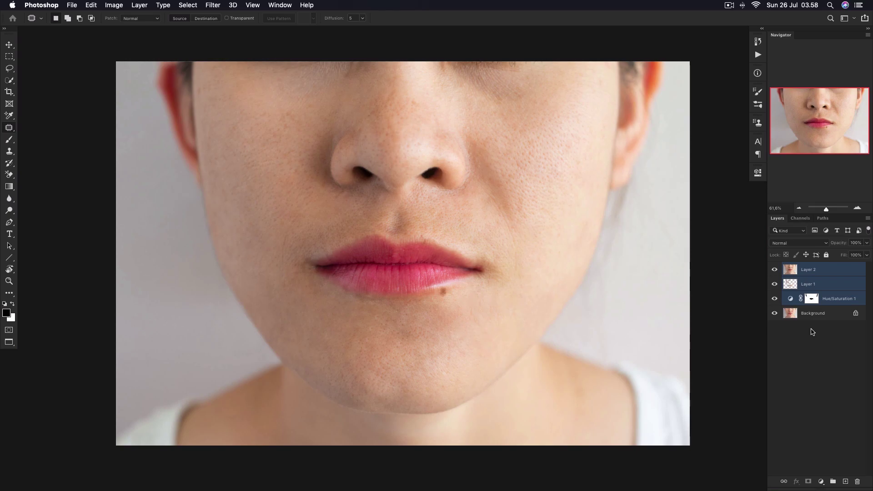
Group the three retouch layers into Group 1 and toggle it to compare before and after.
key(ctrl+g)
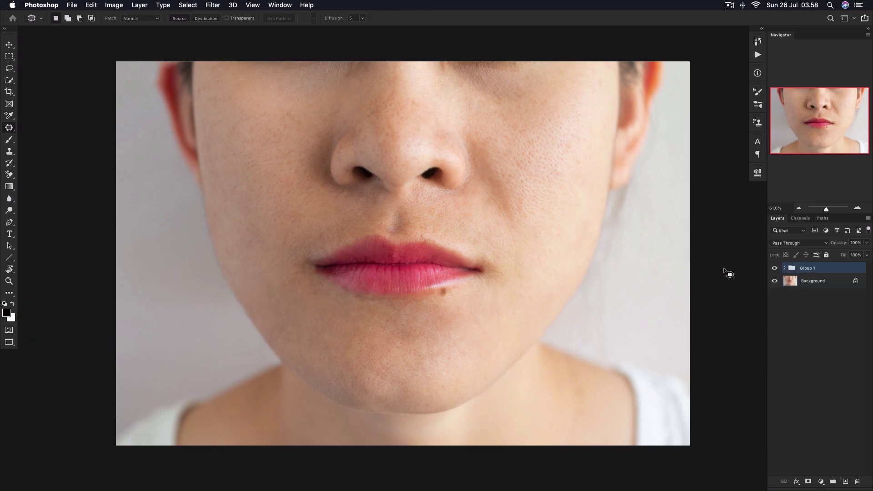
click(774, 270)
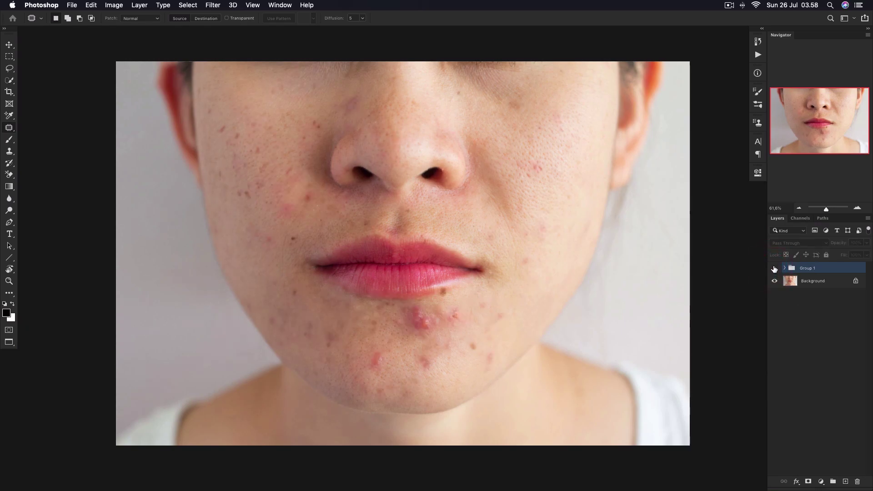
click(774, 270)
click(775, 271)
click(775, 269)
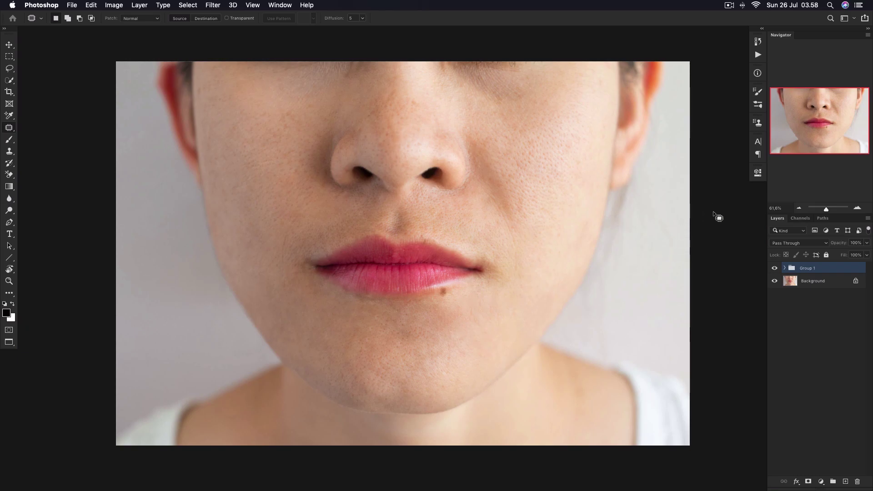
click(775, 268)
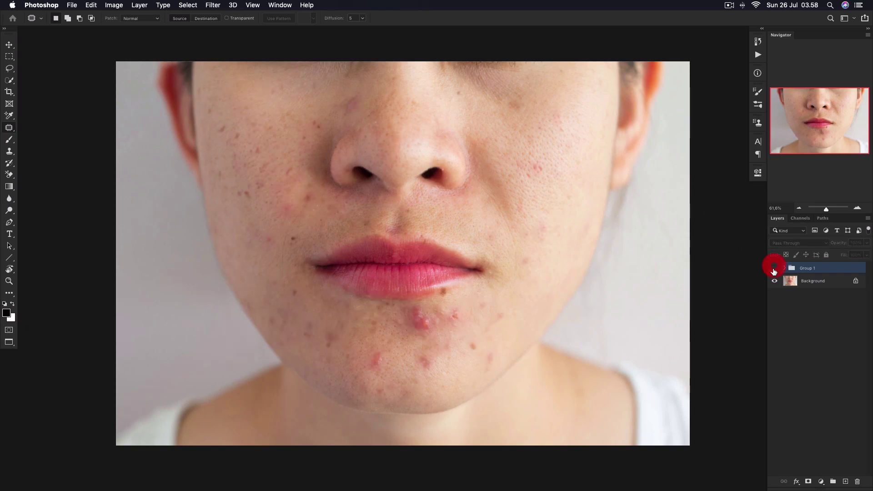
click(775, 269)
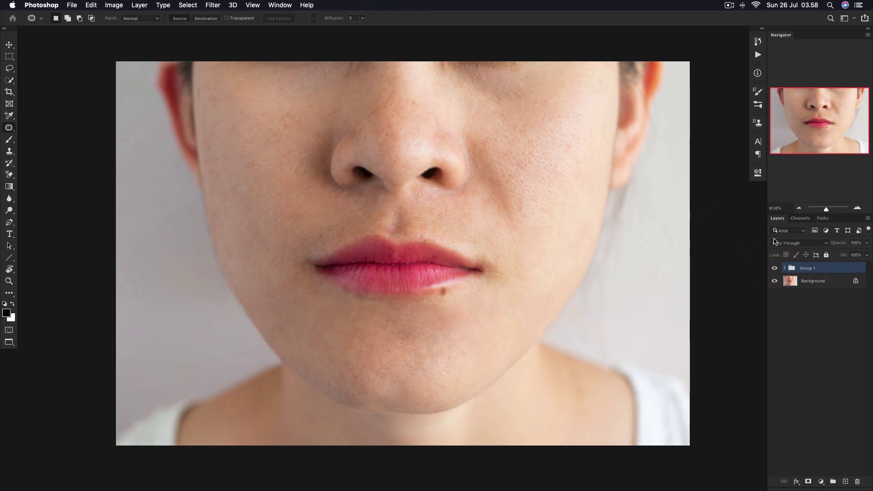